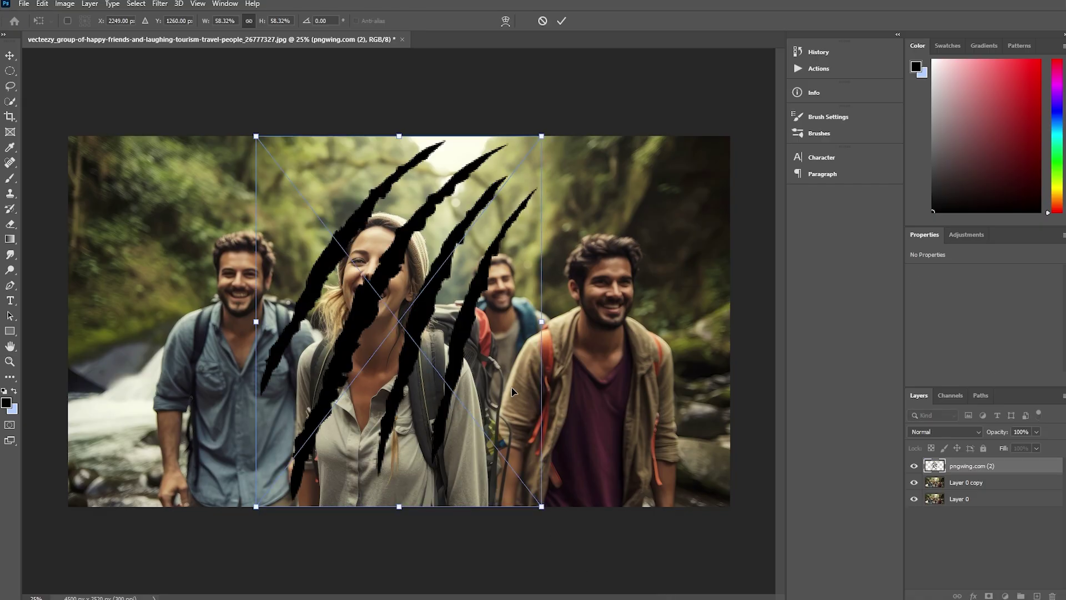
- Commit the placed scratch-mark and paper texture images, and hide both layers
{"action": "key", "text": "Return"}
{"action": "key", "text": "Return"}
{"action": "left_click_drag", "start_coordinate": [915, 466], "coordinate": [914, 483]}
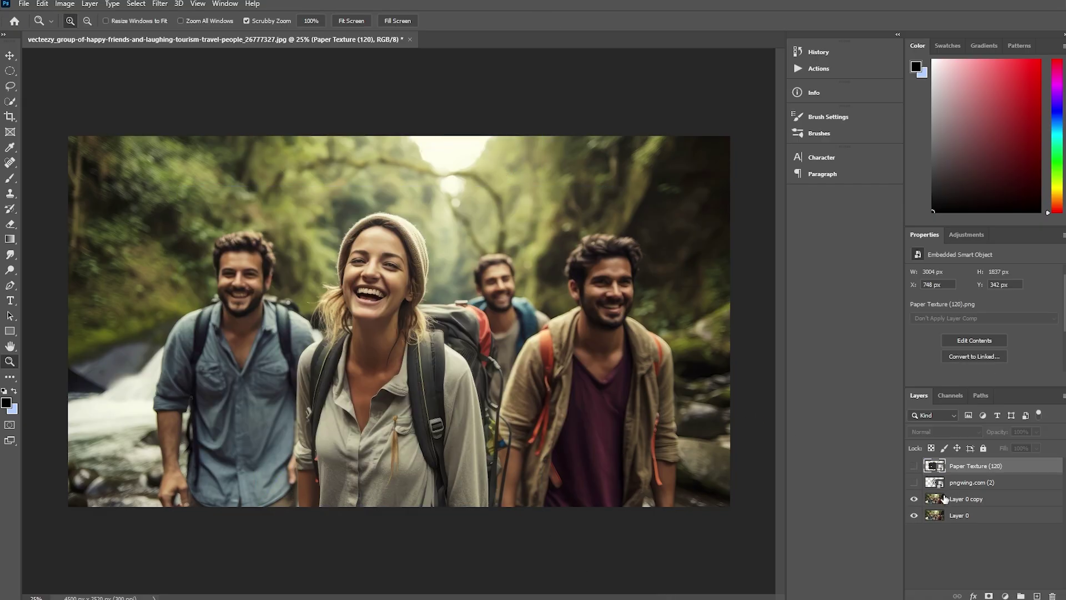
- Select the woman in the foreground on Layer 0 copy with the Object Selection tool
{"action": "left_click", "coordinate": [934, 498]}
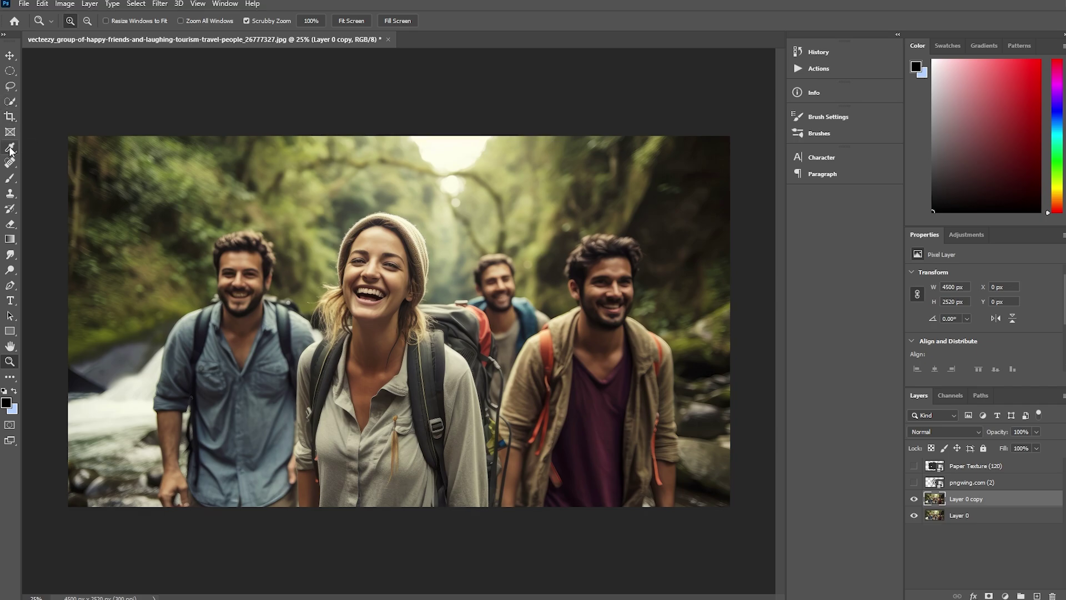
{"action": "left_click_drag", "start_coordinate": [11, 104], "coordinate": [70, 114]}
{"action": "left_click", "coordinate": [69, 102]}
{"action": "mouse_move", "coordinate": [294, 205]}
{"action": "left_mouse_down"}
{"action": "mouse_move", "coordinate": [346, 325]}
{"action": "mouse_move", "coordinate": [442, 482]}
{"action": "mouse_move", "coordinate": [500, 528]}
{"action": "left_mouse_up"}
{"action": "scroll", "coordinate": [333, 350], "scroll_direction": "up", "scroll_amount": 4}
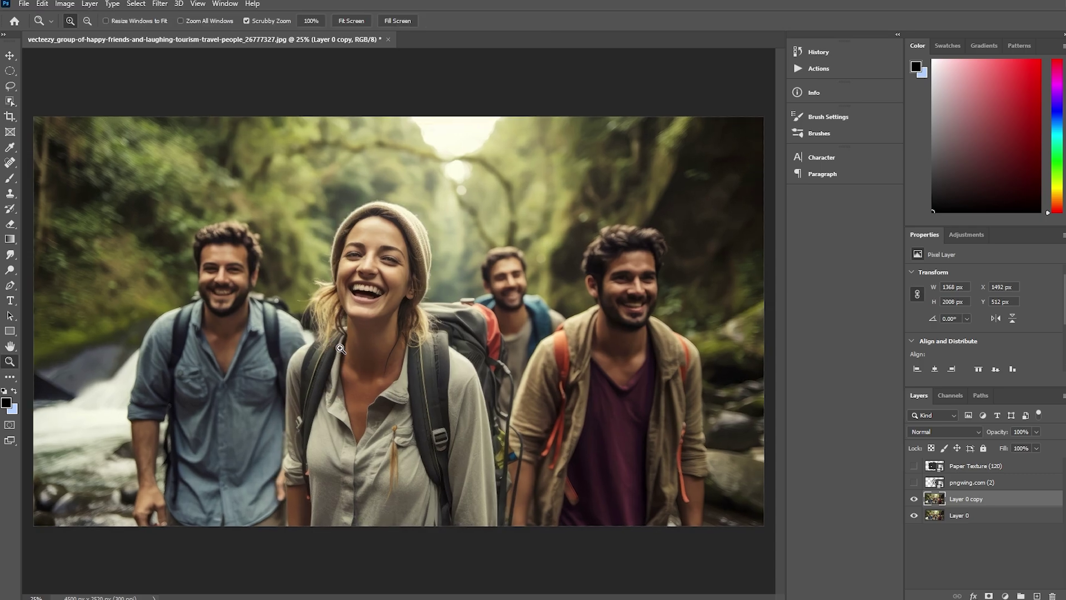
- Subtract the excess background beside the woman's sleeve and forearm from the selection with the Quick Selection tool
{"action": "scroll", "coordinate": [323, 354], "scroll_direction": "down", "scroll_amount": 8}
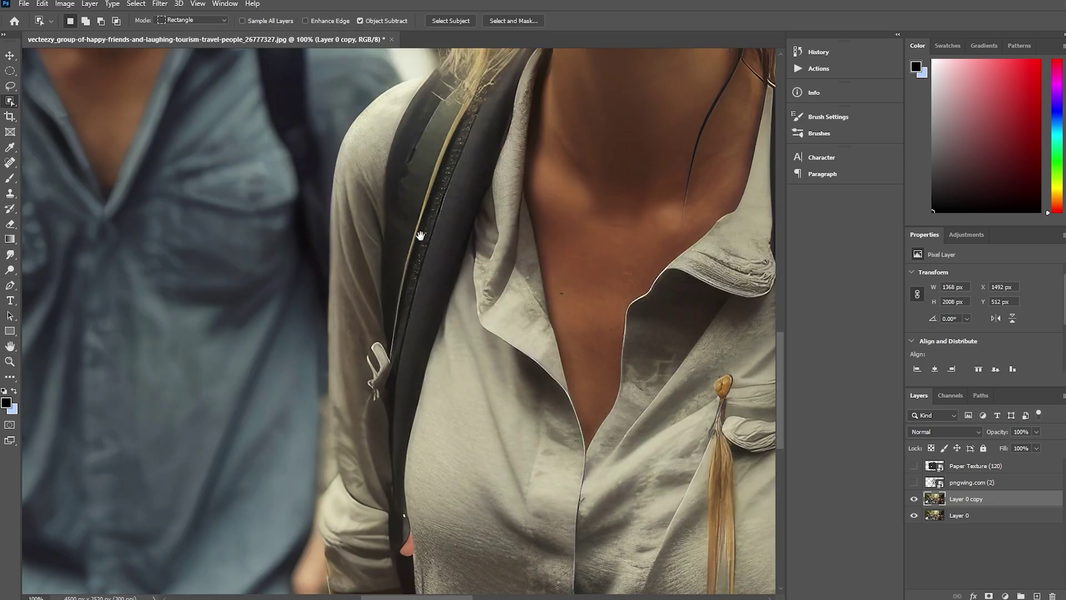
{"action": "right_click", "coordinate": [10, 101]}
{"action": "left_click", "coordinate": [55, 112]}
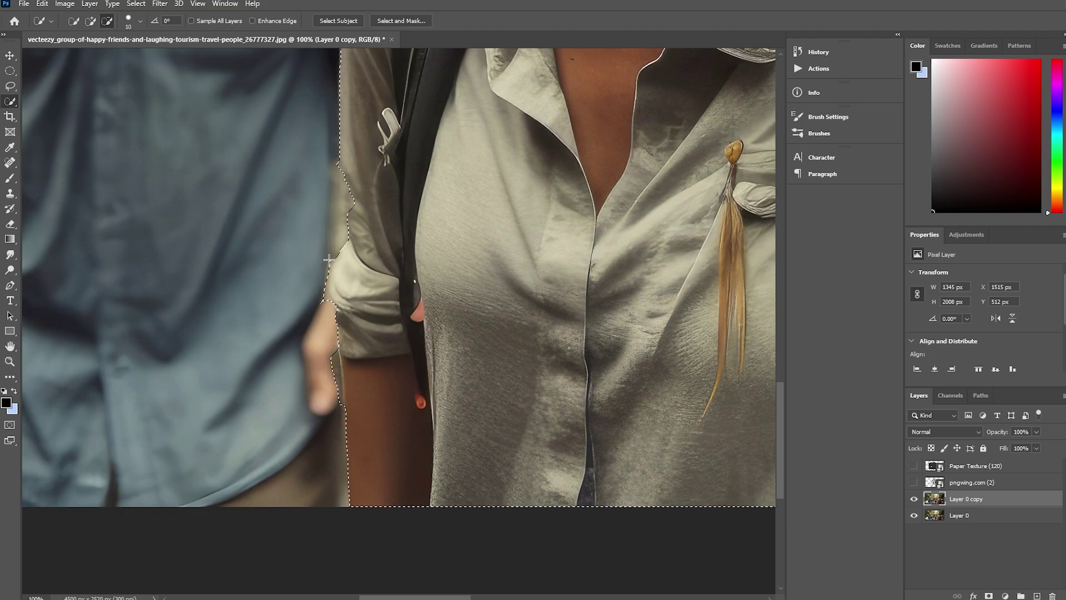
{"action": "scroll", "coordinate": [329, 239], "scroll_direction": "up", "scroll_amount": 2}
{"action": "scroll", "coordinate": [361, 322], "scroll_direction": "down", "scroll_amount": 3}
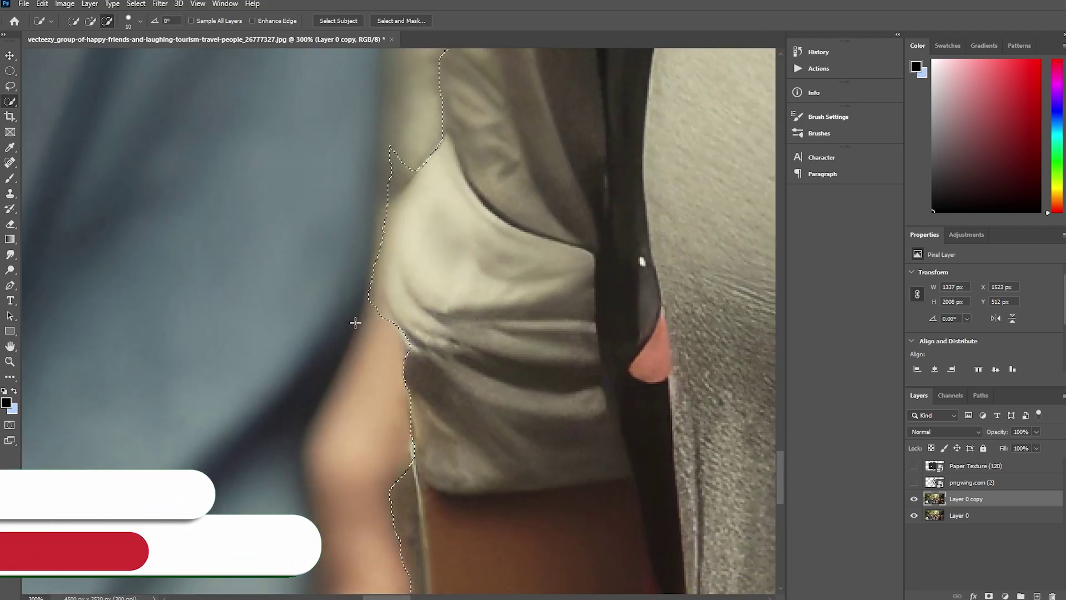
{"action": "scroll", "coordinate": [388, 183], "scroll_direction": "down", "scroll_amount": 3}
- Refine the selection edge along the woman's cuff and sleeve with the Magnetic Lasso tool
{"action": "right_click", "coordinate": [10, 86]}
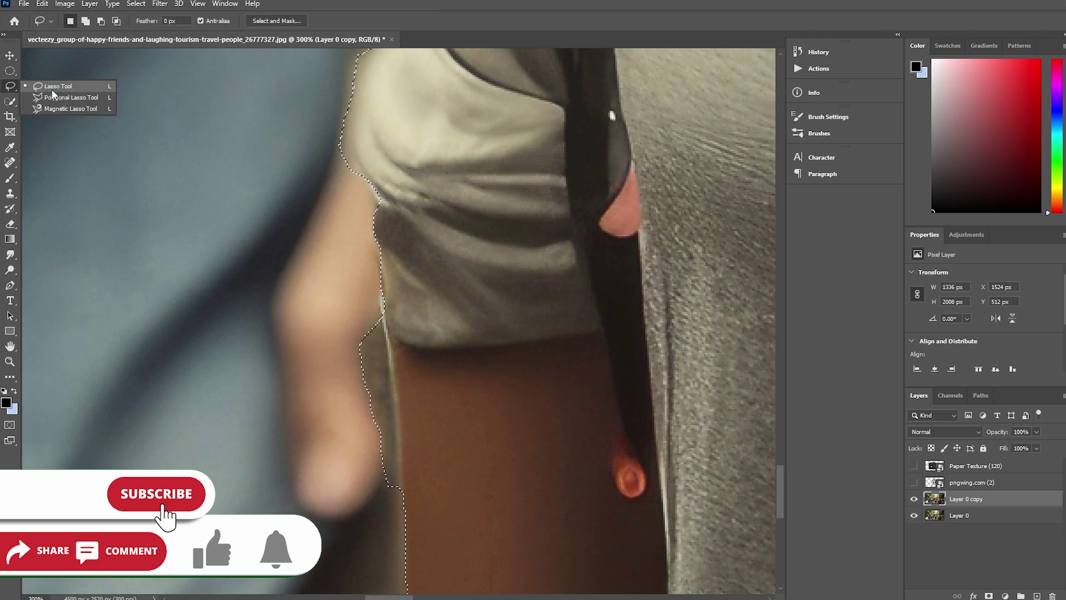
{"action": "left_click", "coordinate": [52, 112]}
{"action": "left_click", "coordinate": [382, 317]}
{"action": "scroll", "coordinate": [322, 281], "scroll_direction": "up", "scroll_amount": 5}
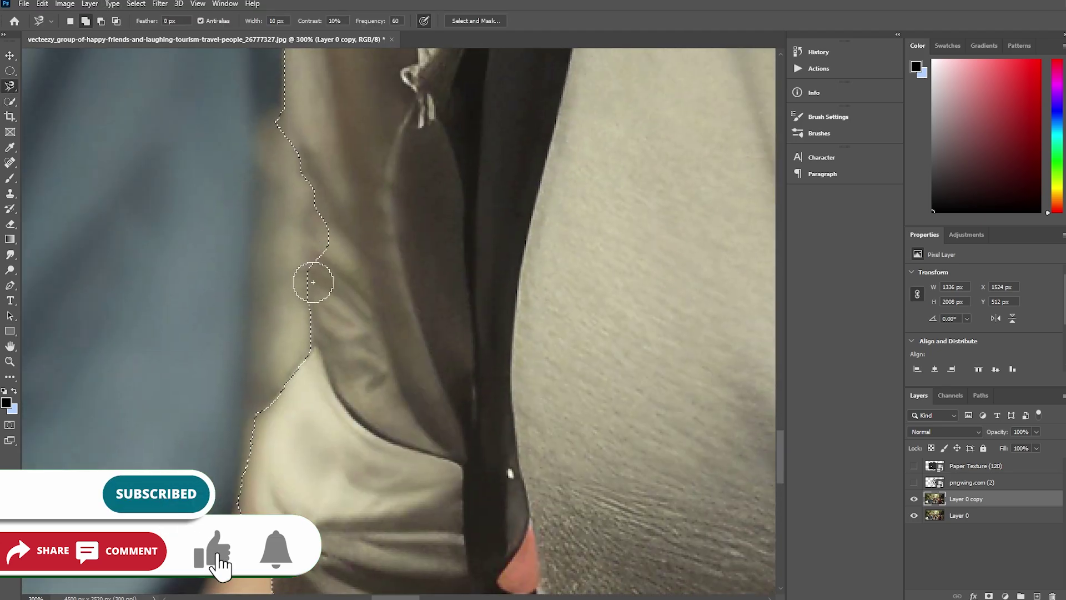
{"action": "scroll", "coordinate": [299, 230], "scroll_direction": "up", "scroll_amount": 5}
{"action": "scroll", "coordinate": [344, 289], "scroll_direction": "left", "scroll_amount": 3}
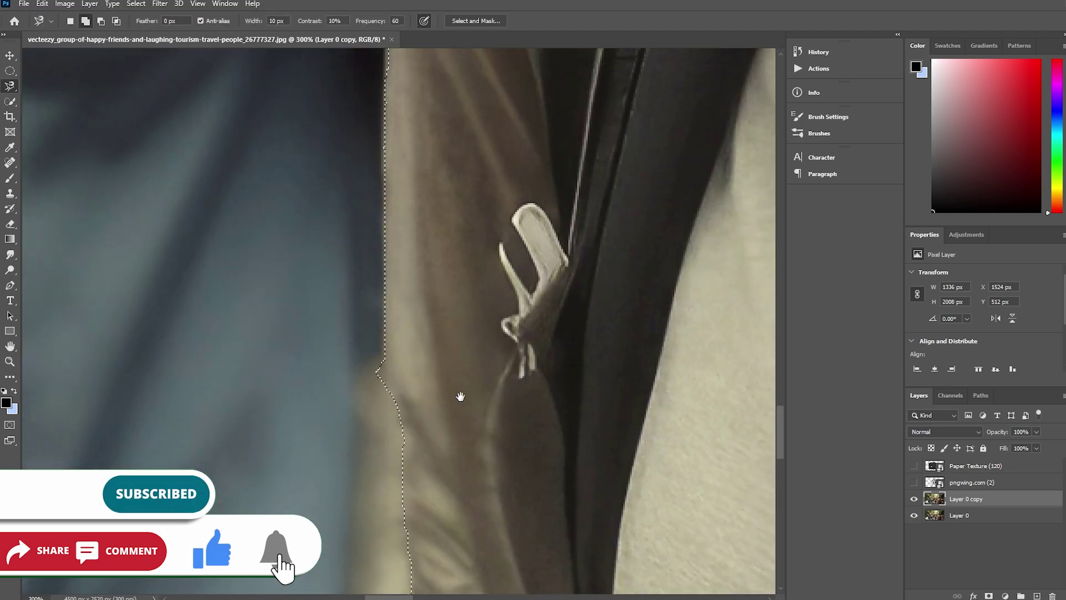
- Add the woman's backpack, including its top buckle, to the selection with the Quick Selection tool
{"action": "key", "text": "z"}
{"action": "left_click", "coordinate": [485, 367], "text": "alt"}
{"action": "left_click", "coordinate": [485, 366], "text": "alt"}
{"action": "left_click_drag", "start_coordinate": [666, 422], "coordinate": [345, 369]}
{"action": "mouse_move", "coordinate": [676, 376]}
{"action": "left_mouse_down"}
{"action": "mouse_move", "coordinate": [367, 291]}
{"action": "mouse_move", "coordinate": [314, 376]}
{"action": "left_mouse_up"}
{"action": "key", "text": "w"}
{"action": "mouse_move", "coordinate": [432, 472]}
{"action": "left_mouse_down"}
{"action": "mouse_move", "coordinate": [448, 456]}
{"action": "mouse_move", "coordinate": [399, 276]}
{"action": "mouse_move", "coordinate": [481, 252]}
{"action": "mouse_move", "coordinate": [475, 221]}
{"action": "mouse_move", "coordinate": [488, 264]}
{"action": "mouse_move", "coordinate": [409, 192]}
{"action": "left_mouse_up"}
{"action": "scroll", "coordinate": [428, 352], "scroll_direction": "up", "scroll_amount": 10}
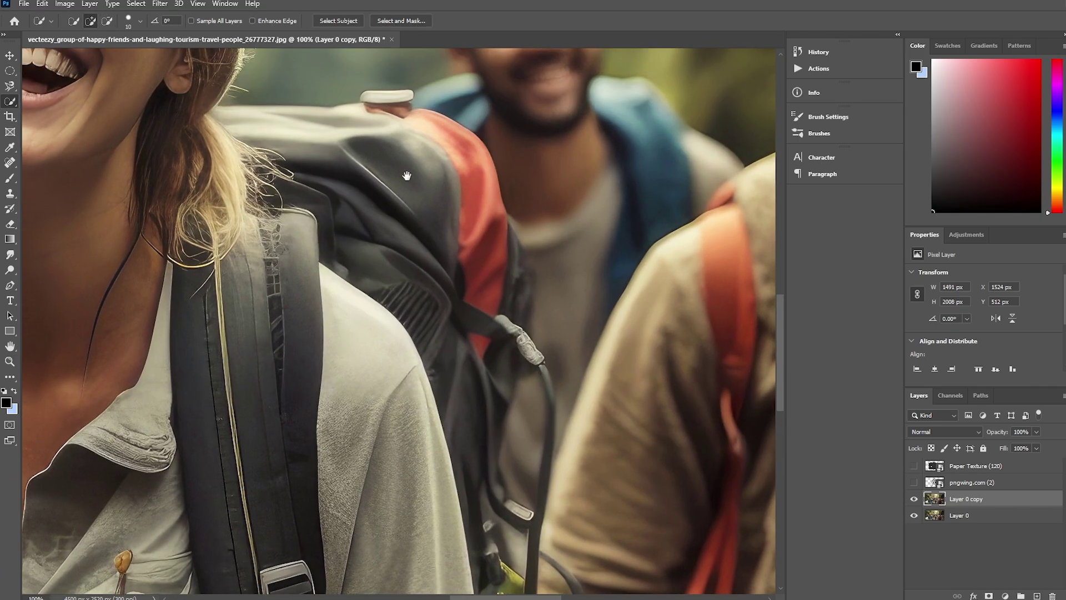
{"action": "left_click_drag", "start_coordinate": [370, 97], "coordinate": [406, 94]}
- Refine the selection around the woman's hair and mask Layer 0 copy with it
{"action": "mouse_move", "coordinate": [356, 203]}
{"action": "left_mouse_down"}
{"action": "mouse_move", "coordinate": [433, 254]}
{"action": "mouse_move", "coordinate": [543, 394]}
{"action": "left_mouse_up"}
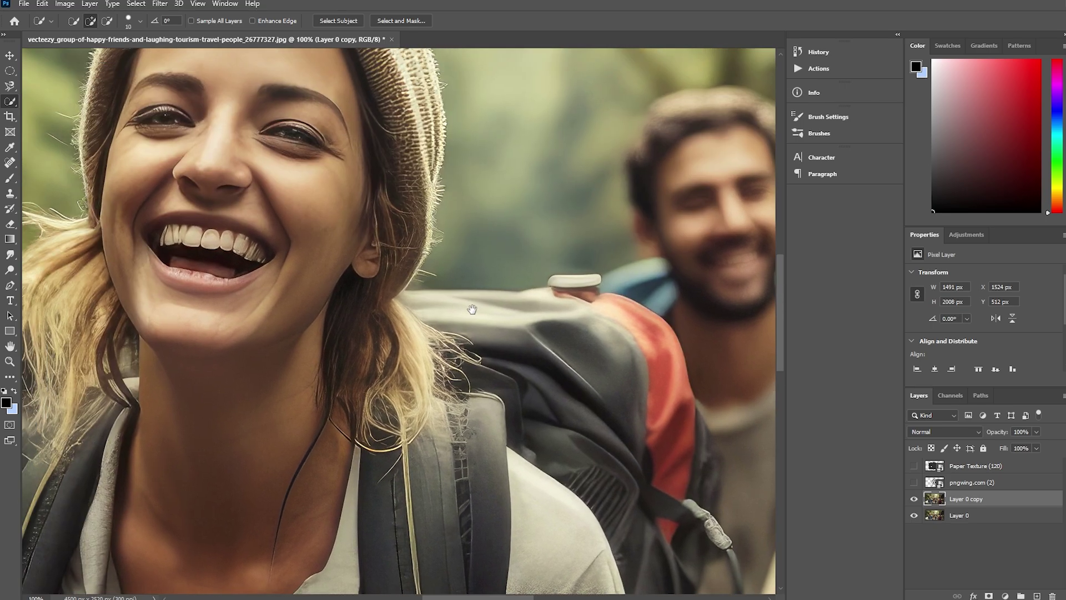
{"action": "mouse_move", "coordinate": [297, 127]}
{"action": "left_mouse_down"}
{"action": "mouse_move", "coordinate": [441, 232]}
{"action": "mouse_move", "coordinate": [544, 182]}
{"action": "left_mouse_up"}
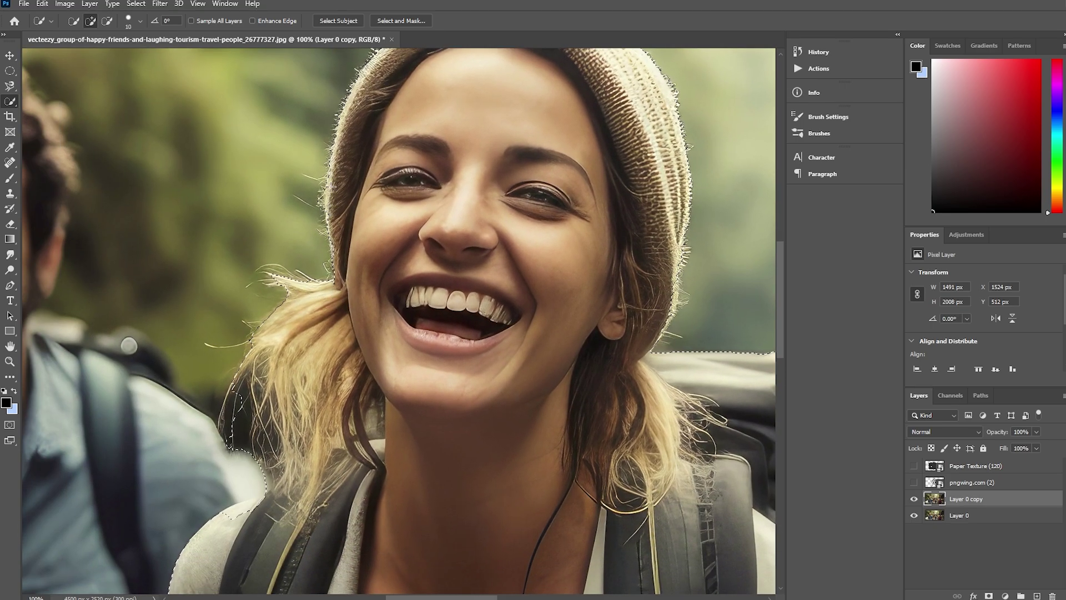
{"action": "left_click_drag", "start_coordinate": [247, 413], "coordinate": [339, 312]}
{"action": "left_click_drag", "start_coordinate": [343, 407], "coordinate": [317, 412]}
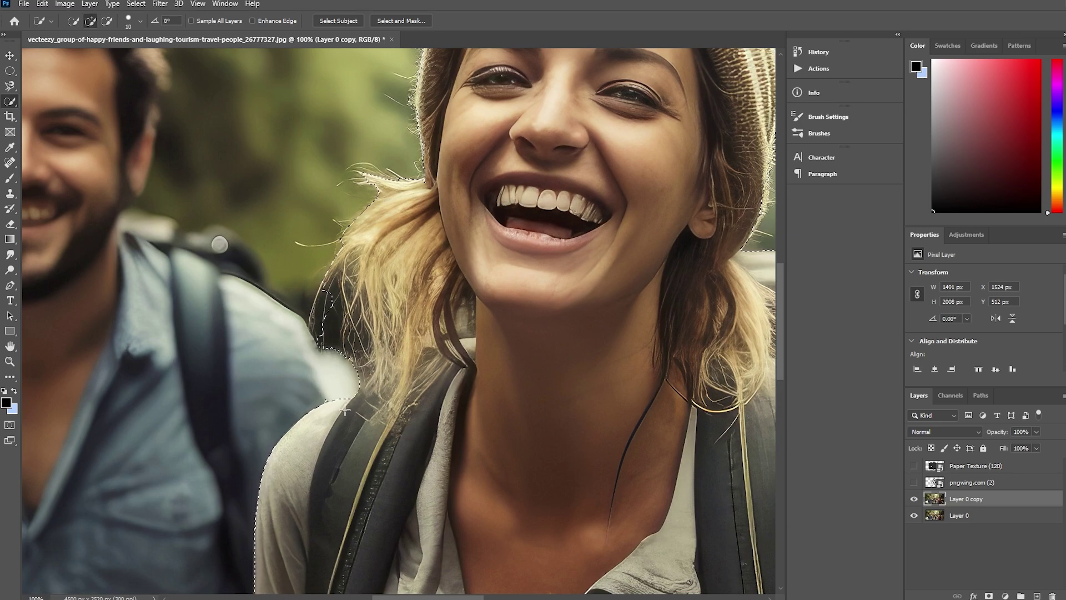
{"action": "key", "text": "z"}
{"action": "left_click", "coordinate": [263, 268], "text": "alt"}
{"action": "left_click", "coordinate": [263, 268], "text": "alt"}
{"action": "left_click", "coordinate": [263, 268], "text": "alt"}
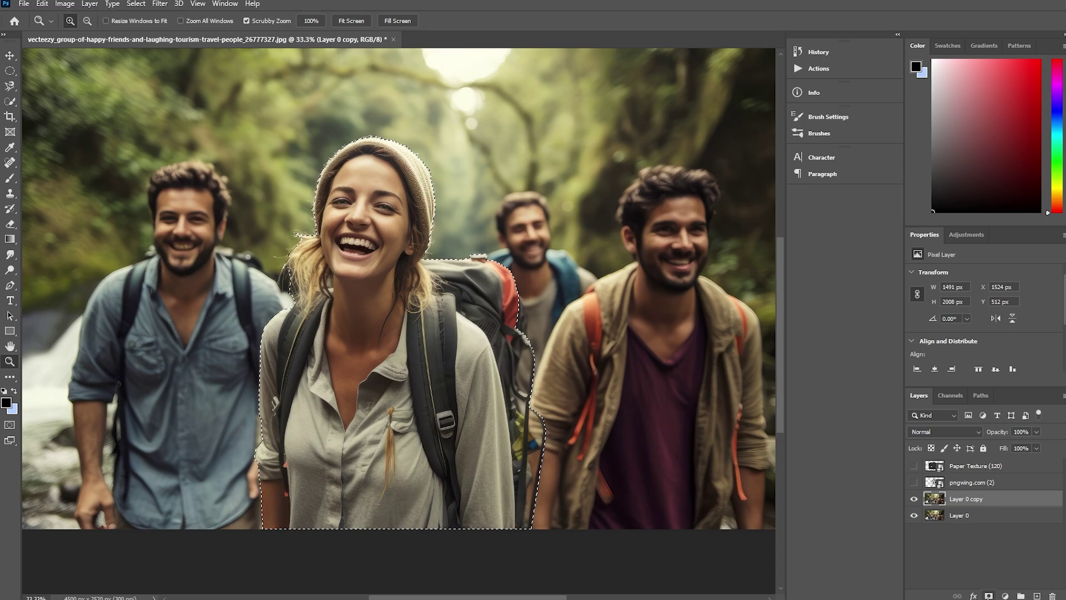
{"action": "left_click", "coordinate": [989, 595]}
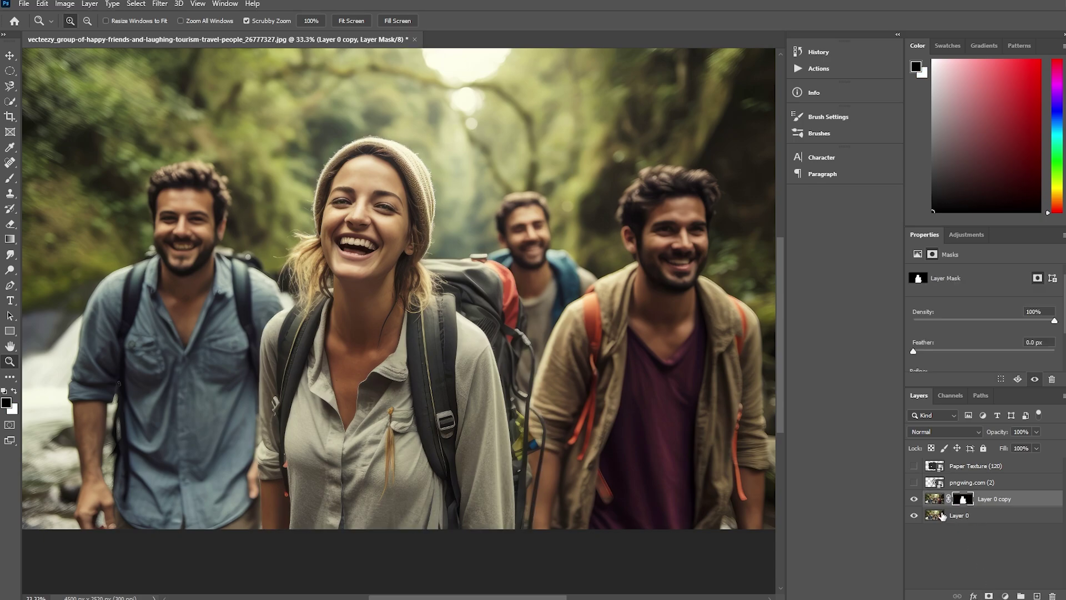
- Place the Paper Texture (120) layer below Layer 0 copy and make it visible
{"action": "left_click_drag", "start_coordinate": [966, 467], "coordinate": [969, 505]}
{"action": "left_click", "coordinate": [914, 498]}
- Stretch the paper texture to cover the whole canvas, about 149.8% wide and 137.2% high
{"action": "left_click", "coordinate": [189, 389], "text": "alt"}
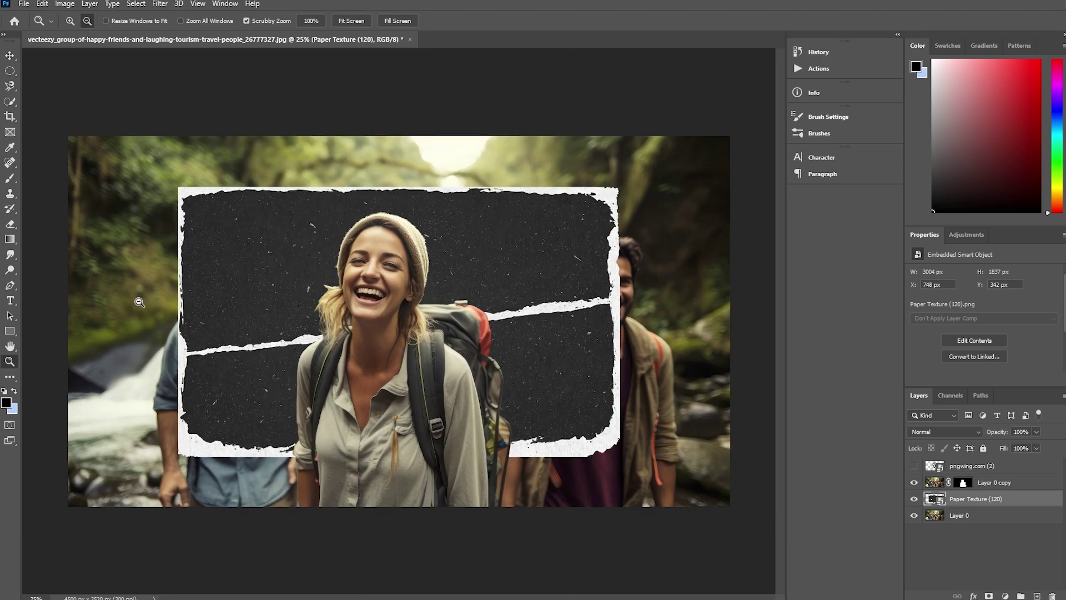
{"action": "left_click", "coordinate": [188, 390], "text": "alt"}
{"action": "key", "text": "v"}
{"action": "key", "text": "ctrl+t"}
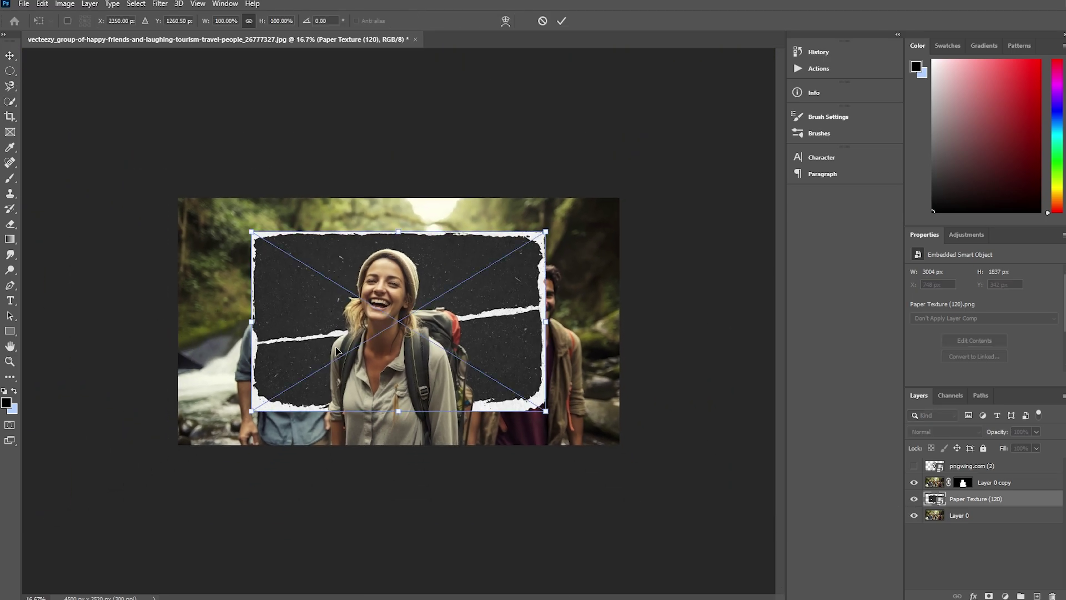
{"action": "left_click_drag", "start_coordinate": [283, 302], "coordinate": [210, 269]}
{"action": "left_click_drag", "start_coordinate": [473, 379], "coordinate": [577, 454]}
{"action": "left_click_drag", "start_coordinate": [582, 321], "coordinate": [620, 331]}
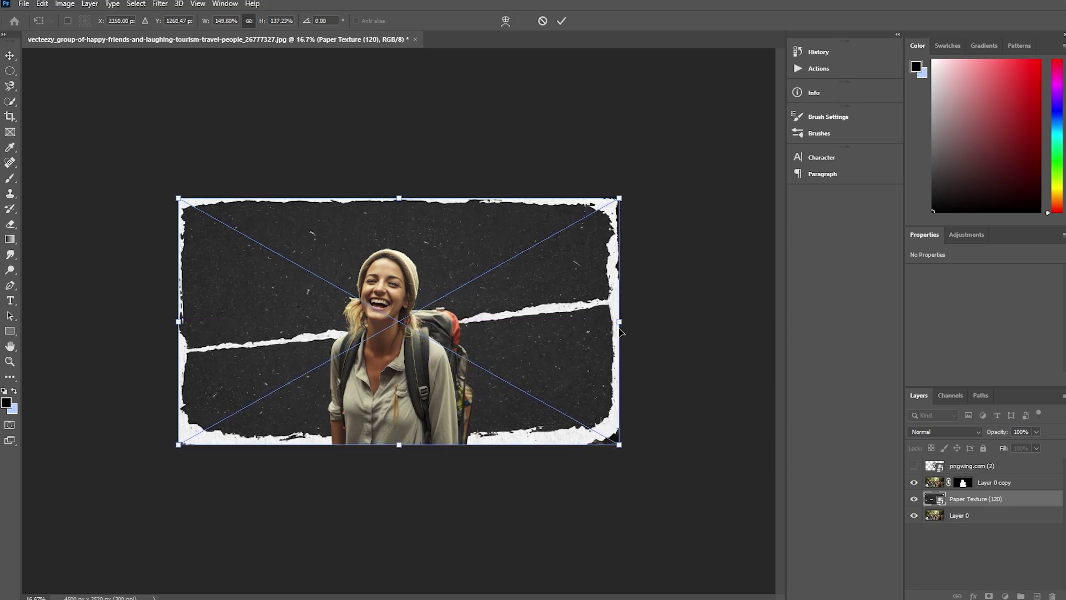
{"action": "key", "text": "Return"}
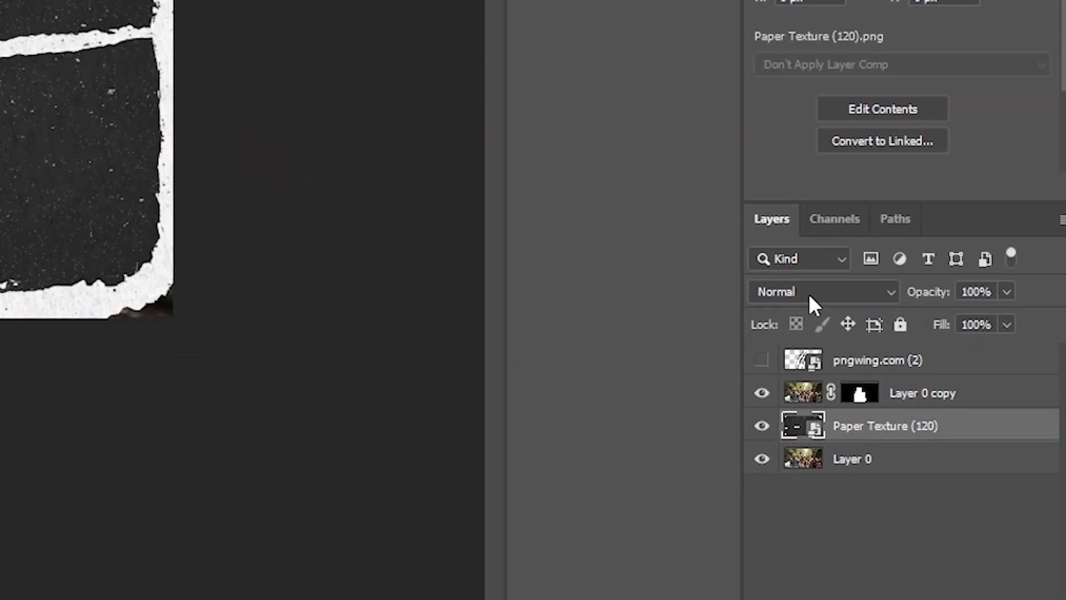
- Set the paper texture layer's blend mode to Screen
{"action": "left_click", "coordinate": [934, 431]}
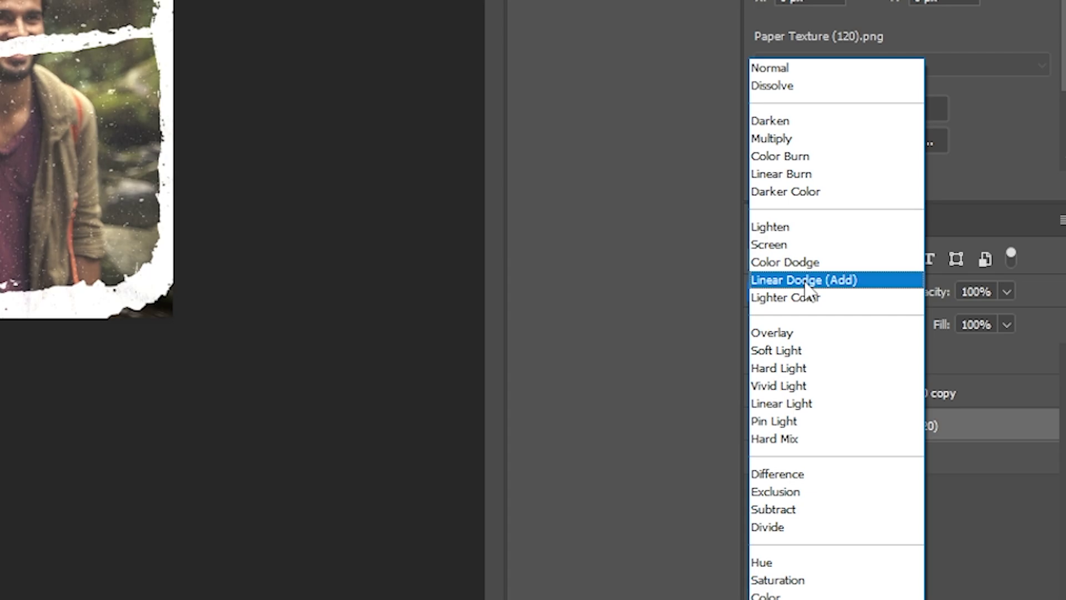
{"action": "left_click", "coordinate": [788, 244]}
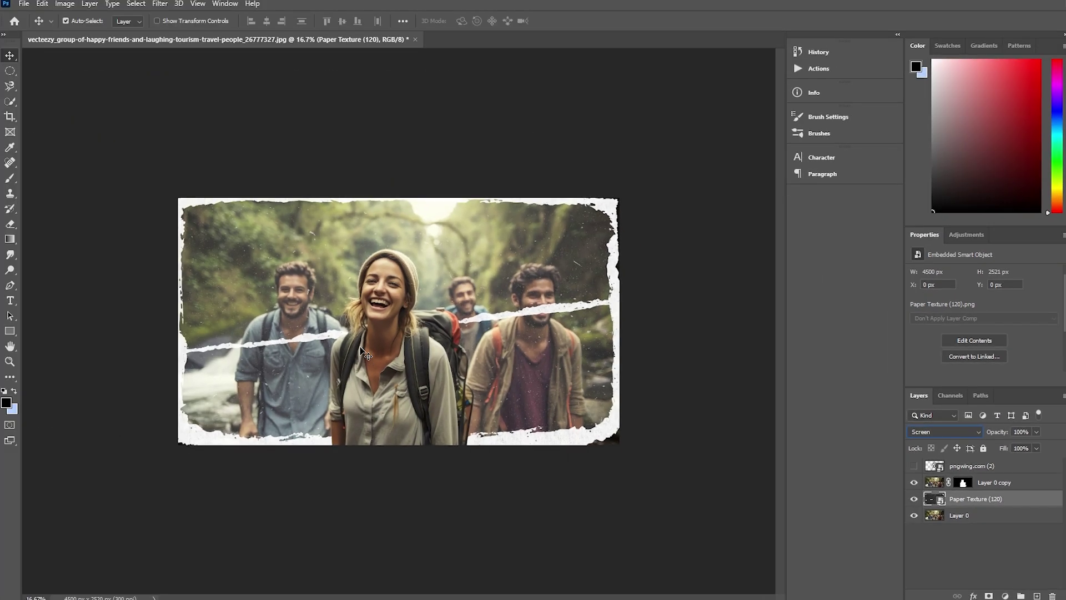
{"action": "left_click", "coordinate": [361, 348]}
{"action": "left_click", "coordinate": [421, 355], "text": "ctrl"}
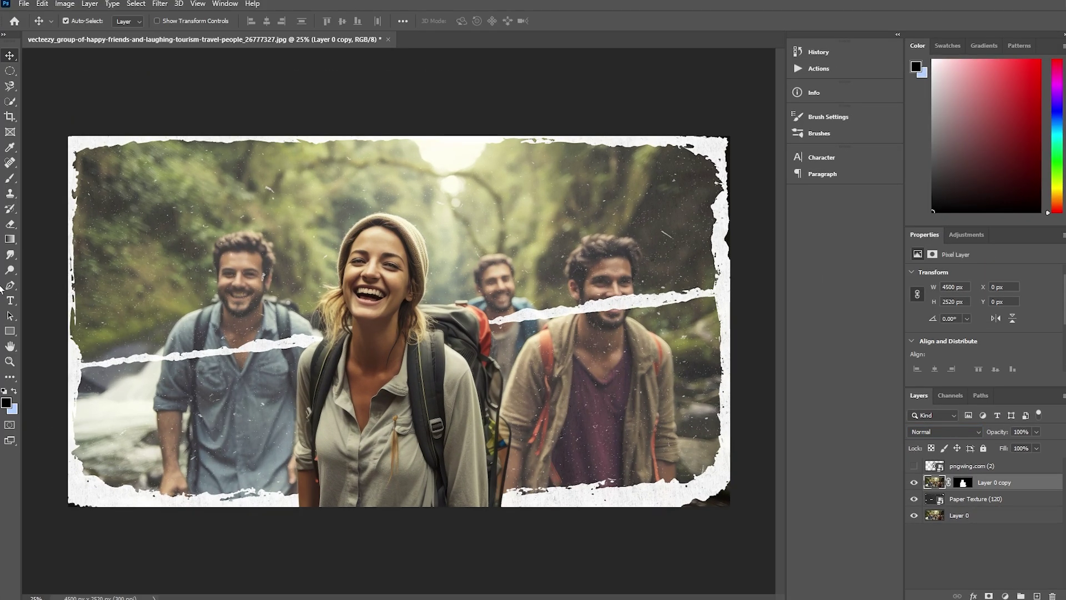
- Create a new layer for horizontal text and place it between Layer 0 copy and the paper texture
{"action": "right_click", "coordinate": [10, 300]}
{"action": "left_click", "coordinate": [56, 303]}
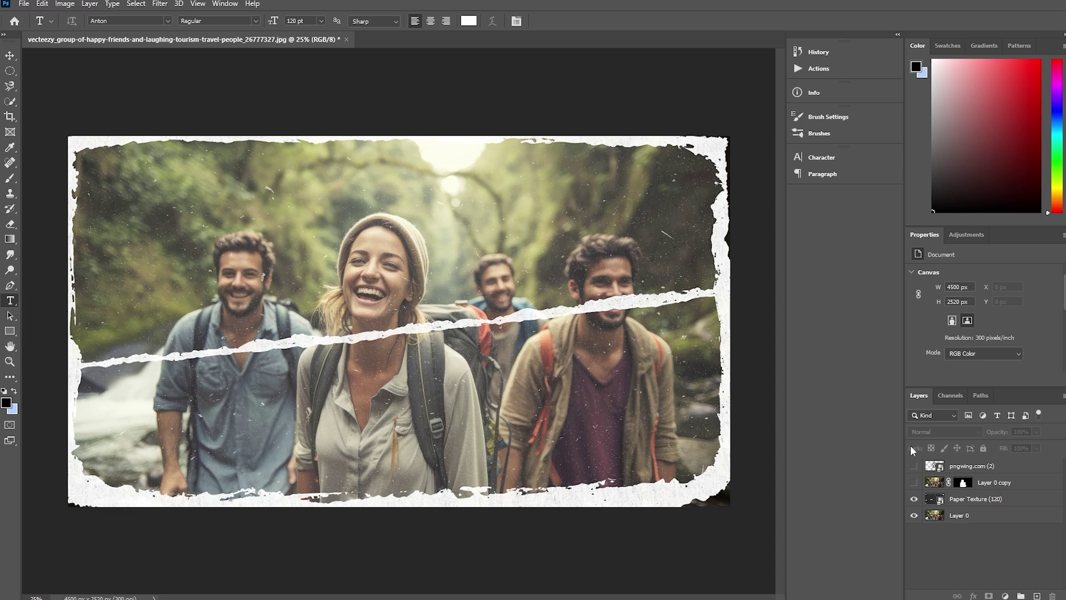
{"action": "left_click", "coordinate": [914, 482]}
{"action": "left_click", "coordinate": [1037, 596]}
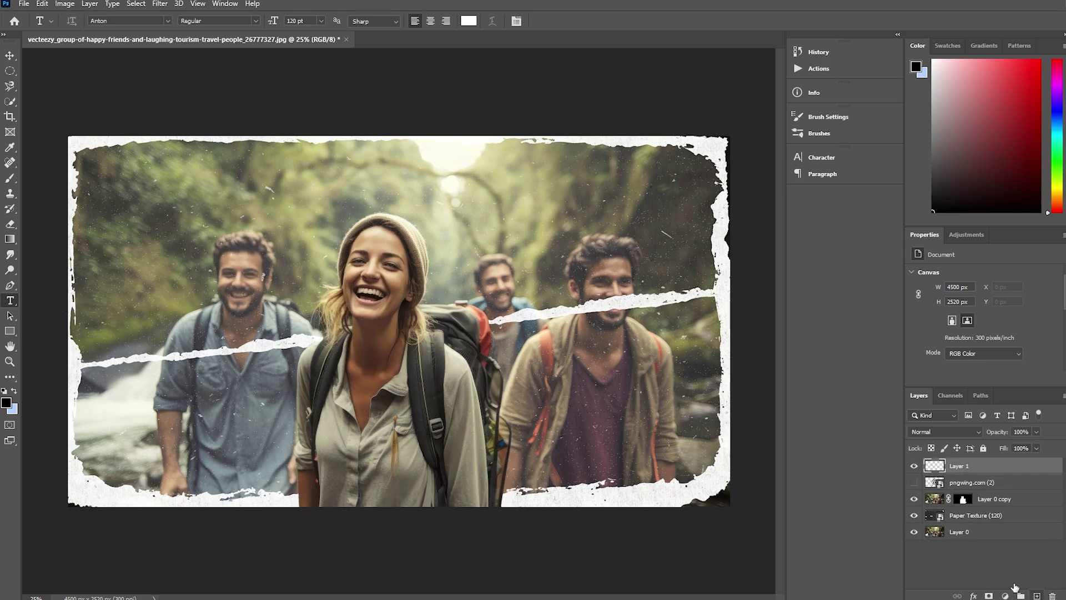
{"action": "left_click_drag", "start_coordinate": [963, 475], "coordinate": [966, 513]}
- Add the title "WILDLIFE EXPLORER" in white Anton at 120 pt and position it across the middle behind the woman
{"action": "left_click", "coordinate": [221, 304]}
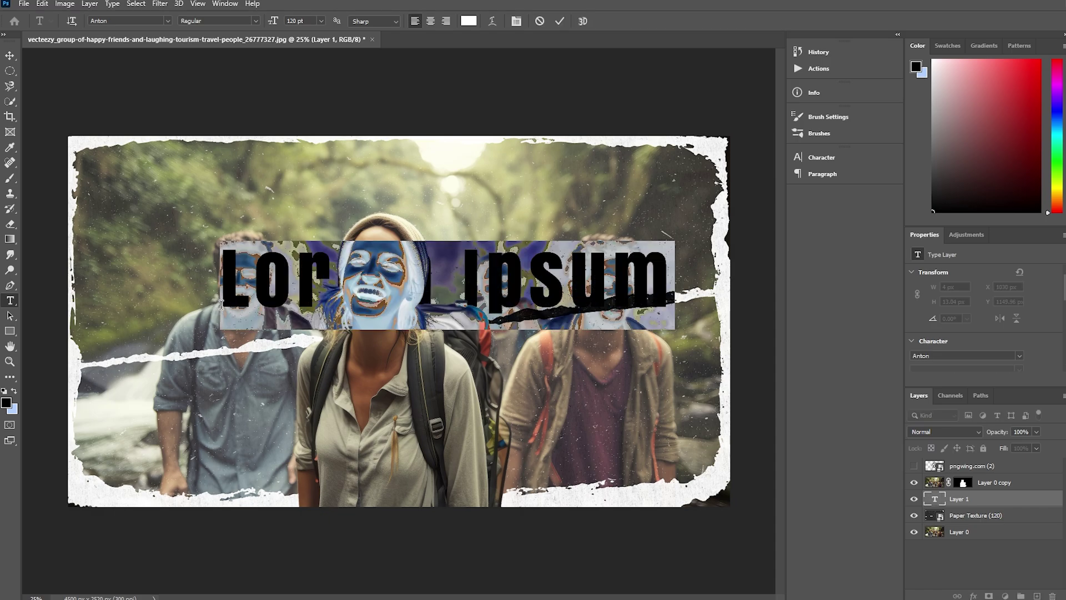
{"action": "type", "text": "WILDLI"}
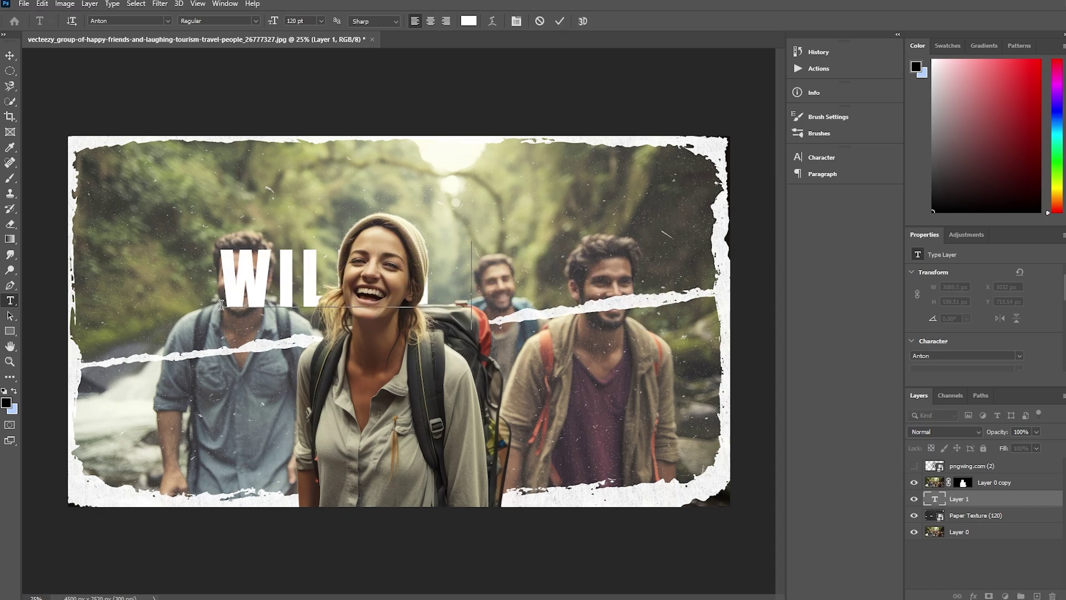
{"action": "type", "text": "FE EXPLO"}
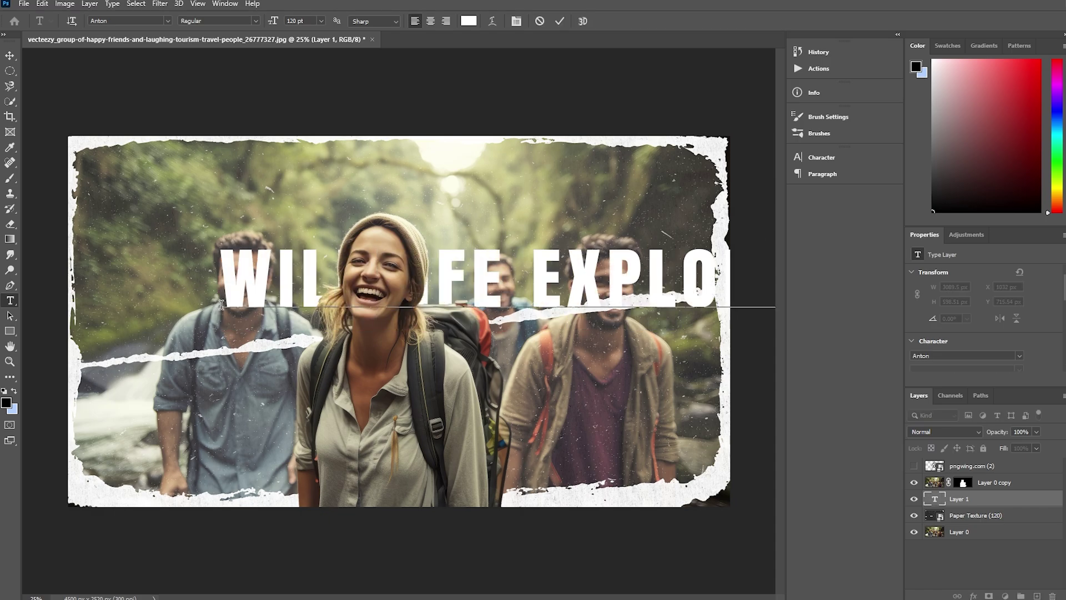
{"action": "left_click", "coordinate": [10, 56]}
{"action": "left_click_drag", "start_coordinate": [259, 283], "coordinate": [135, 332]}
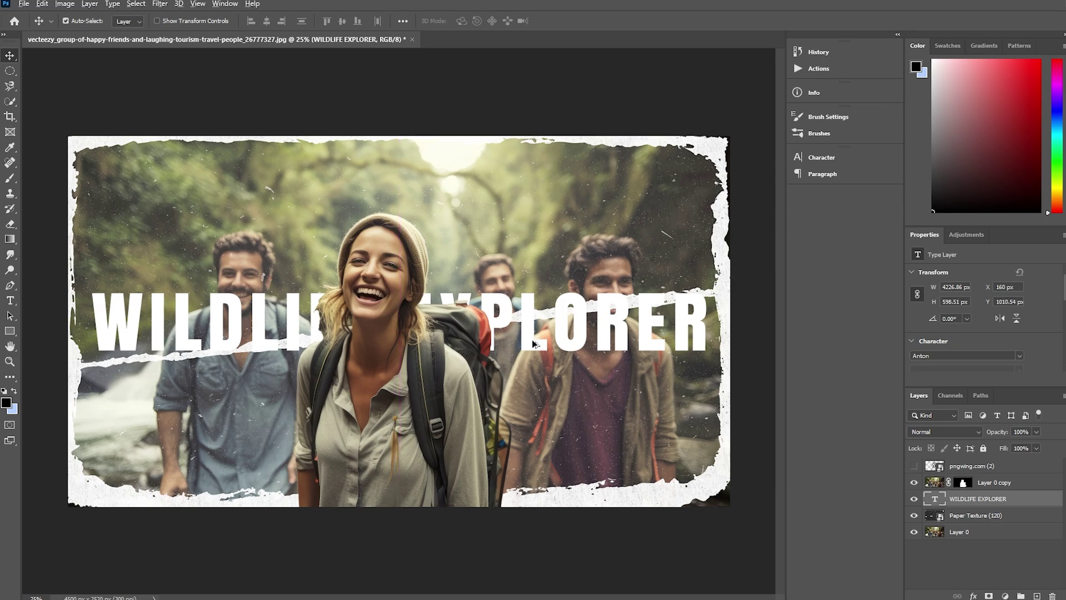
- Duplicate the title directly above itself and outline the copy with a 6 px grey-brown outside stroke and 0% fill
{"action": "left_click_drag", "start_coordinate": [531, 344], "coordinate": [532, 276]}
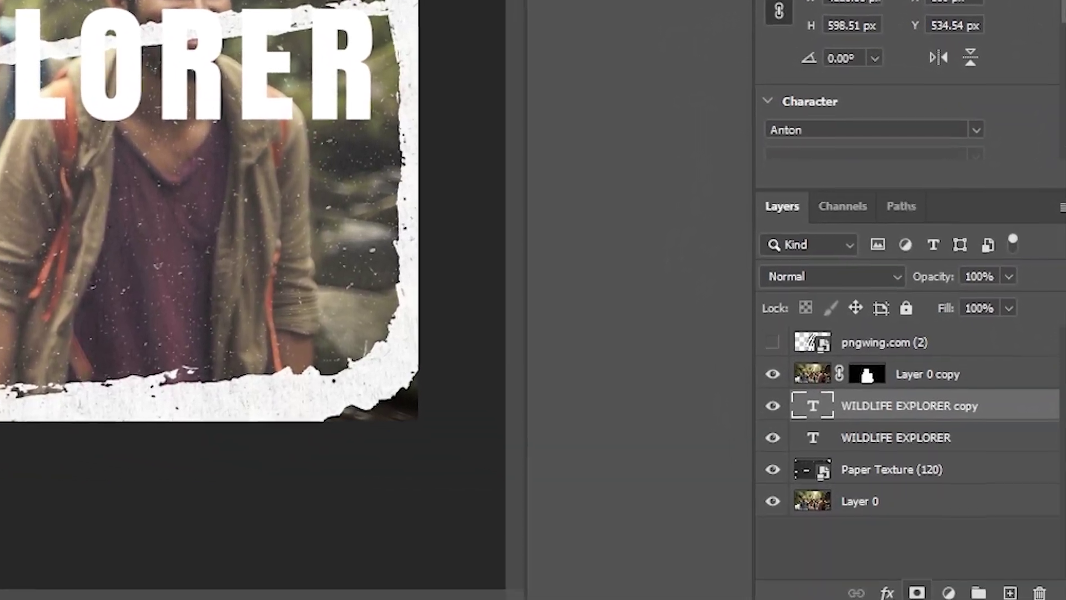
{"action": "left_click", "coordinate": [973, 595]}
{"action": "left_click", "coordinate": [917, 425]}
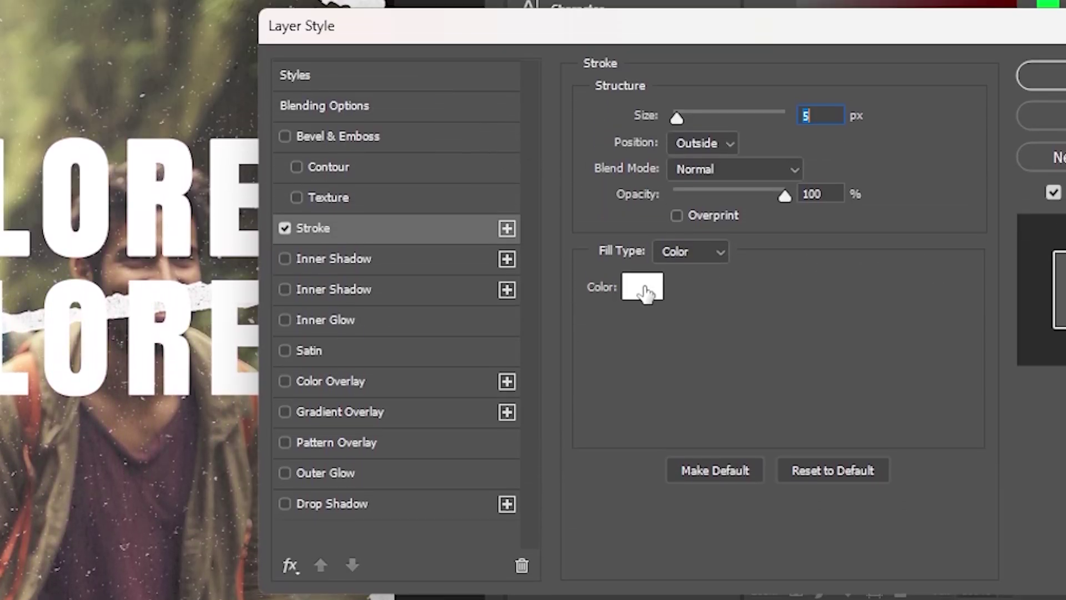
{"action": "left_click", "coordinate": [646, 292]}
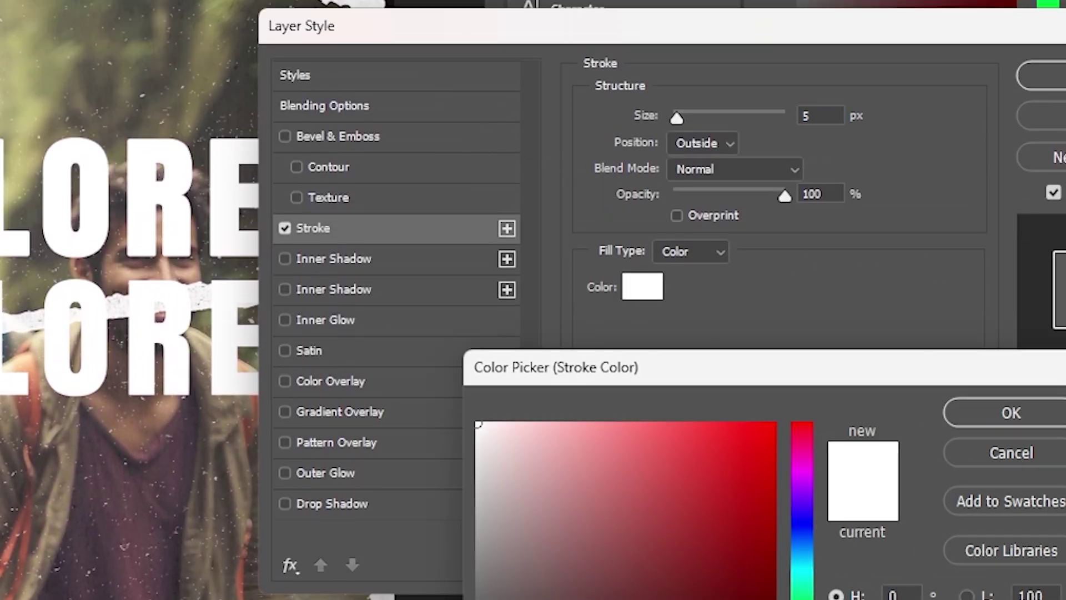
{"action": "left_click", "coordinate": [216, 366]}
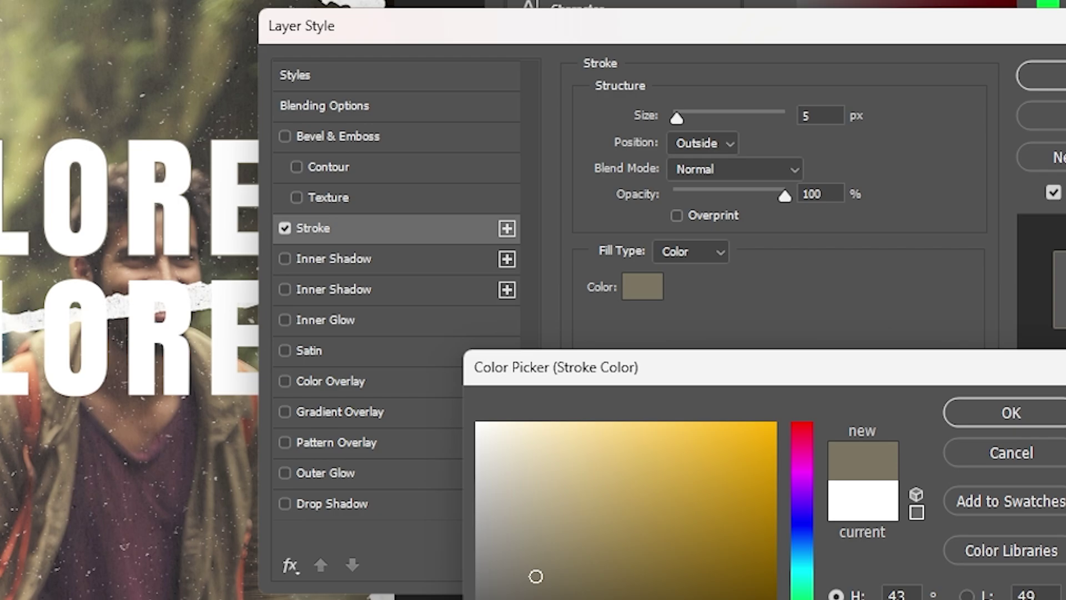
{"action": "left_click", "coordinate": [983, 415]}
{"action": "left_click_drag", "start_coordinate": [678, 121], "coordinate": [681, 122]}
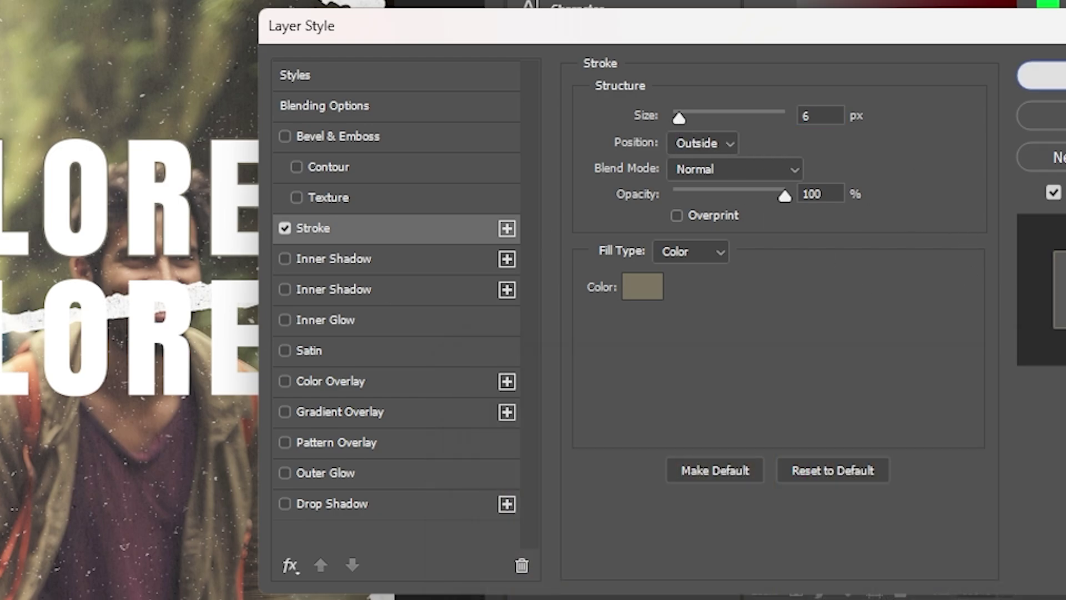
{"action": "left_click", "coordinate": [1041, 75]}
{"action": "left_click", "coordinate": [1002, 454]}
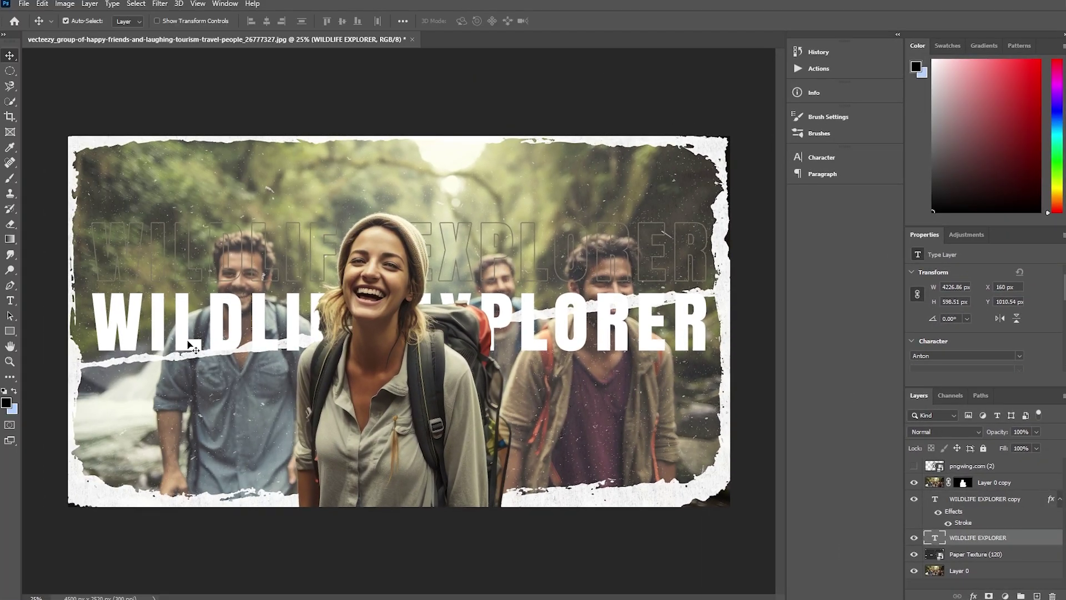
- Duplicate the solid title above the outlined row, and the outlined title below the middle row
{"action": "left_click_drag", "start_coordinate": [190, 345], "coordinate": [185, 208]}
{"action": "left_click_drag", "start_coordinate": [189, 249], "coordinate": [186, 385]}
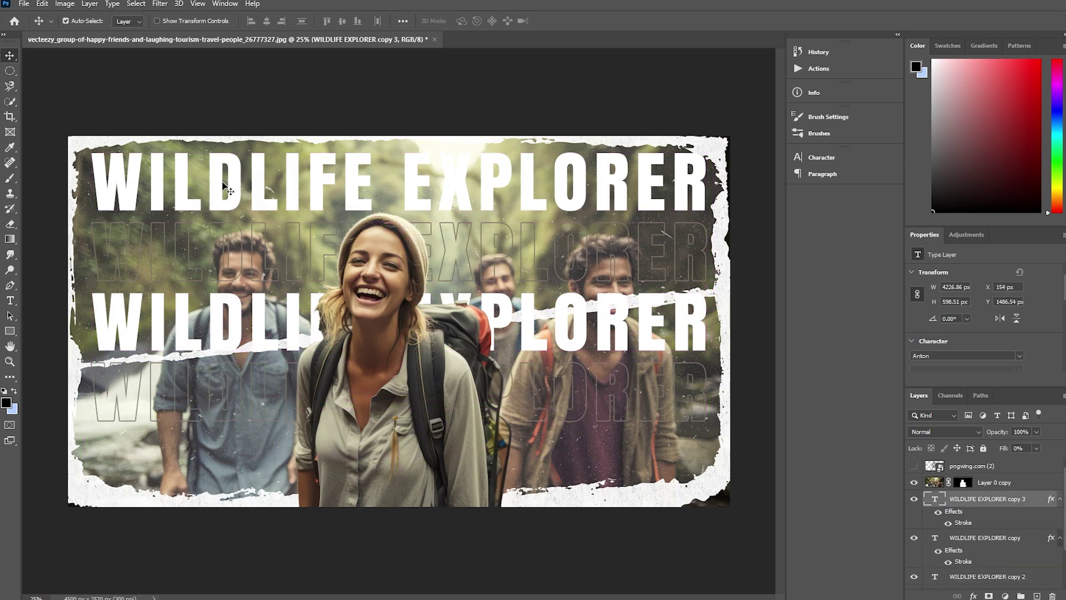
- Duplicate the top solid "WILDLIFE EXPLORER" title and place the copy as the bottom row beneath the lower outlined title
{"action": "double_click", "coordinate": [225, 186]}
{"action": "left_click", "coordinate": [6, 56]}
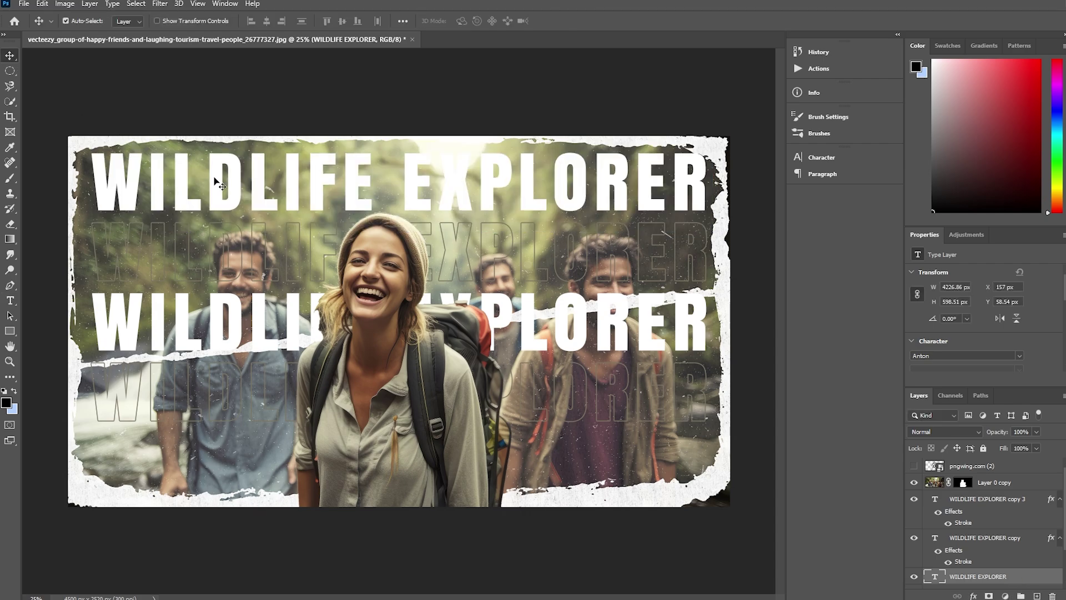
{"action": "left_click_drag", "start_coordinate": [213, 183], "coordinate": [215, 460]}
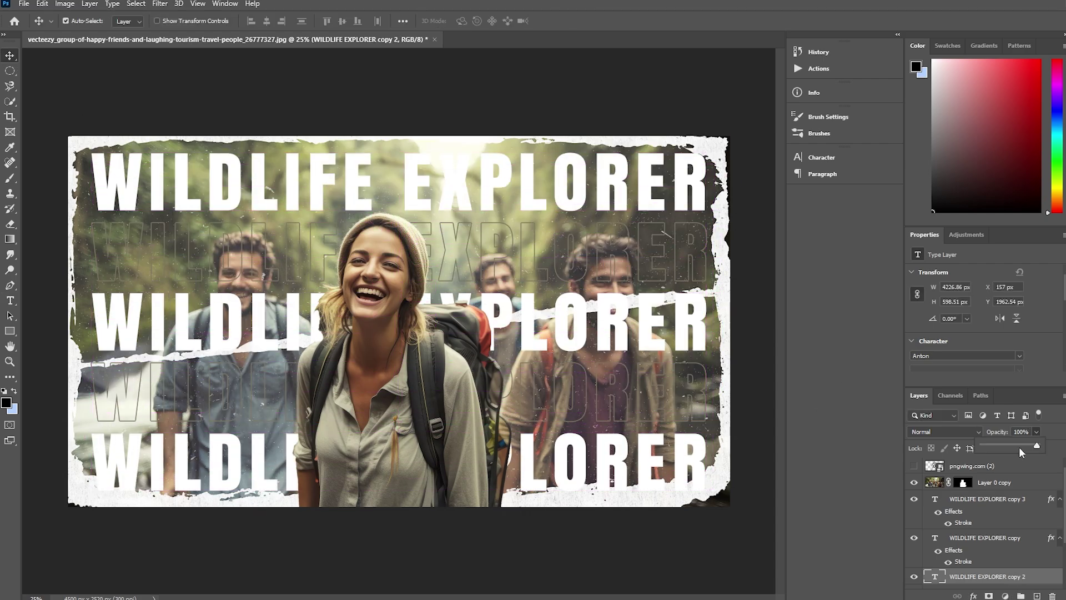
- Reduce the opacity of the top and bottom solid titles to 75%
{"action": "left_click_drag", "start_coordinate": [1029, 443], "coordinate": [1022, 443]}
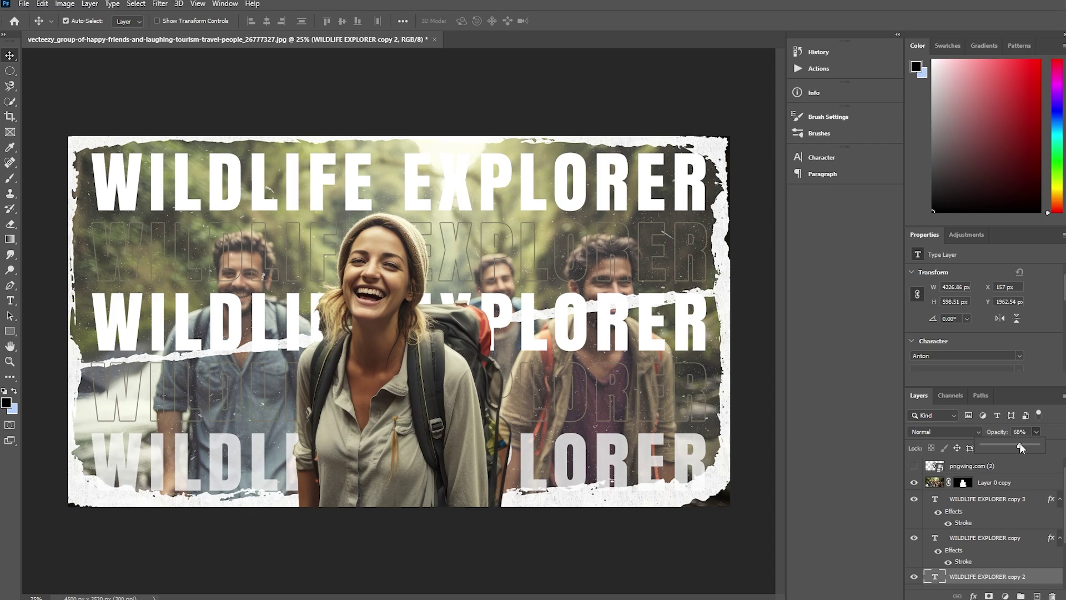
{"action": "left_click", "coordinate": [585, 197]}
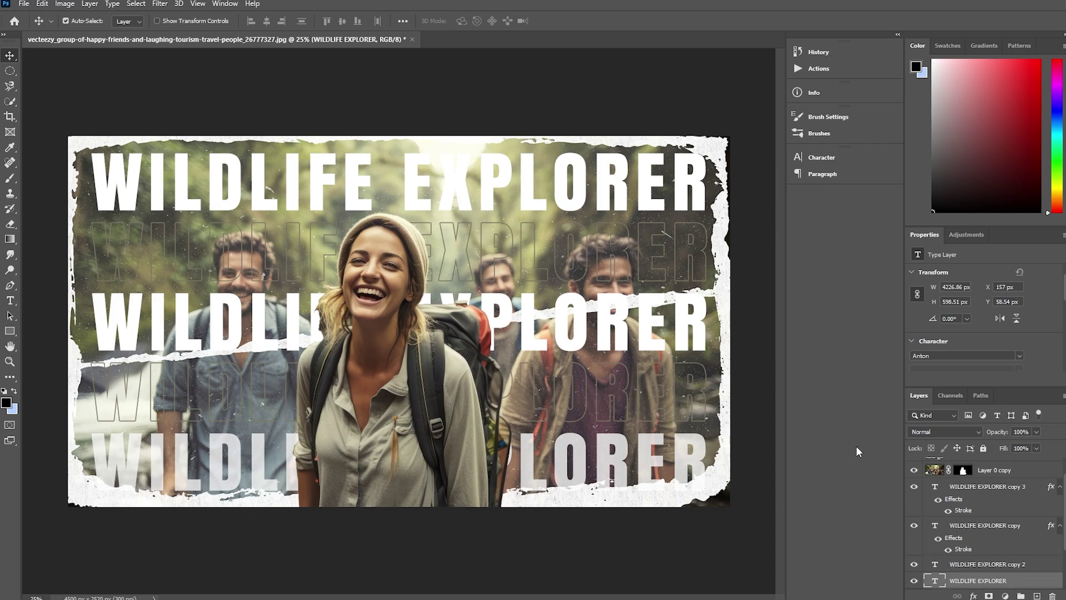
{"action": "left_click_drag", "start_coordinate": [1027, 446], "coordinate": [1024, 445]}
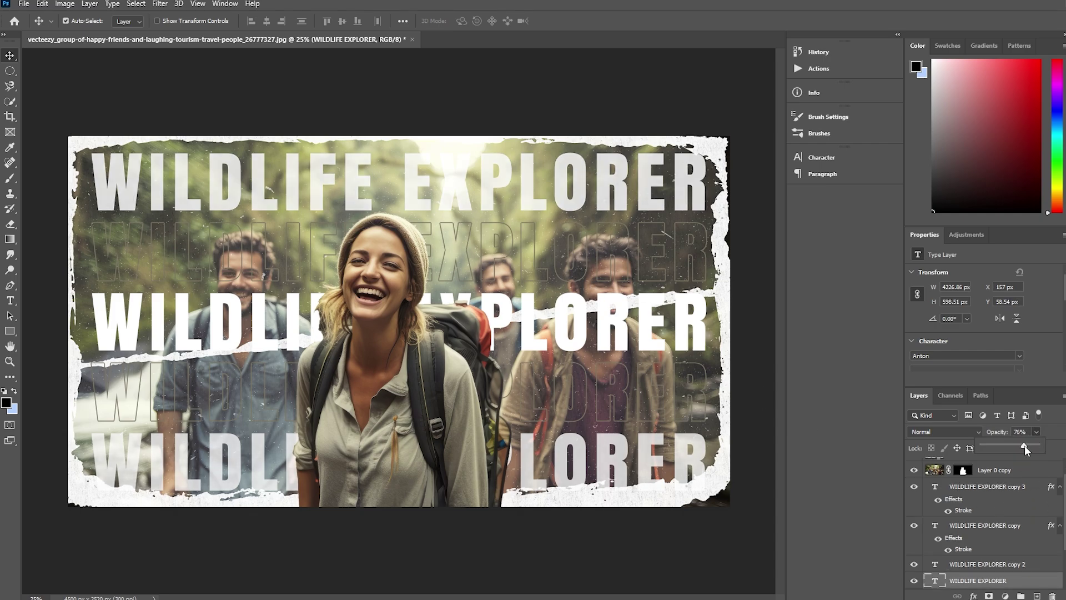
{"action": "scroll", "coordinate": [1005, 547], "scroll_direction": "down", "scroll_amount": 2}
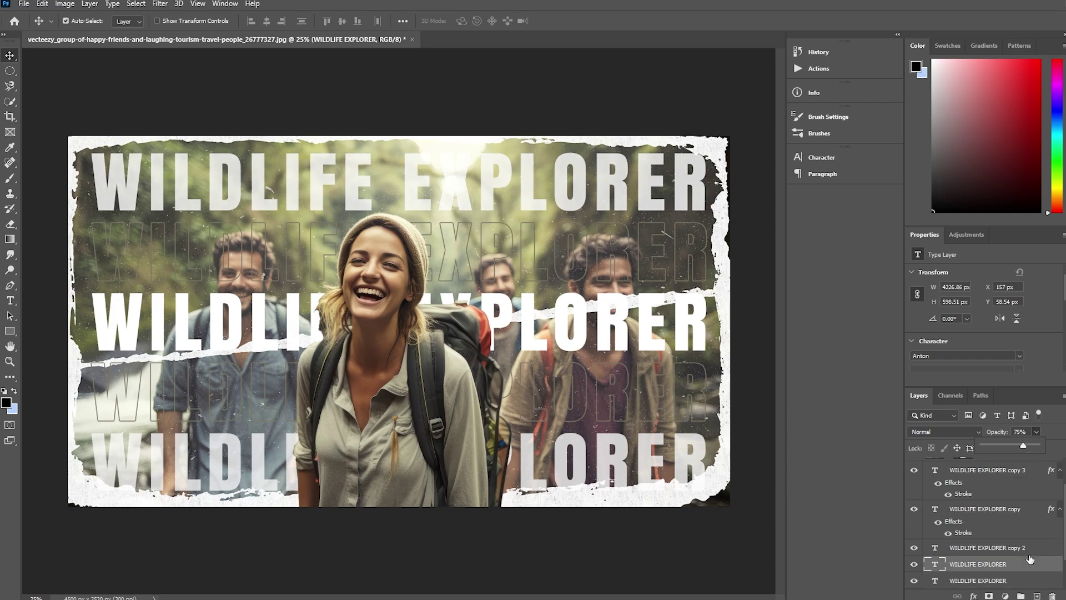
{"action": "left_click", "coordinate": [913, 493]}
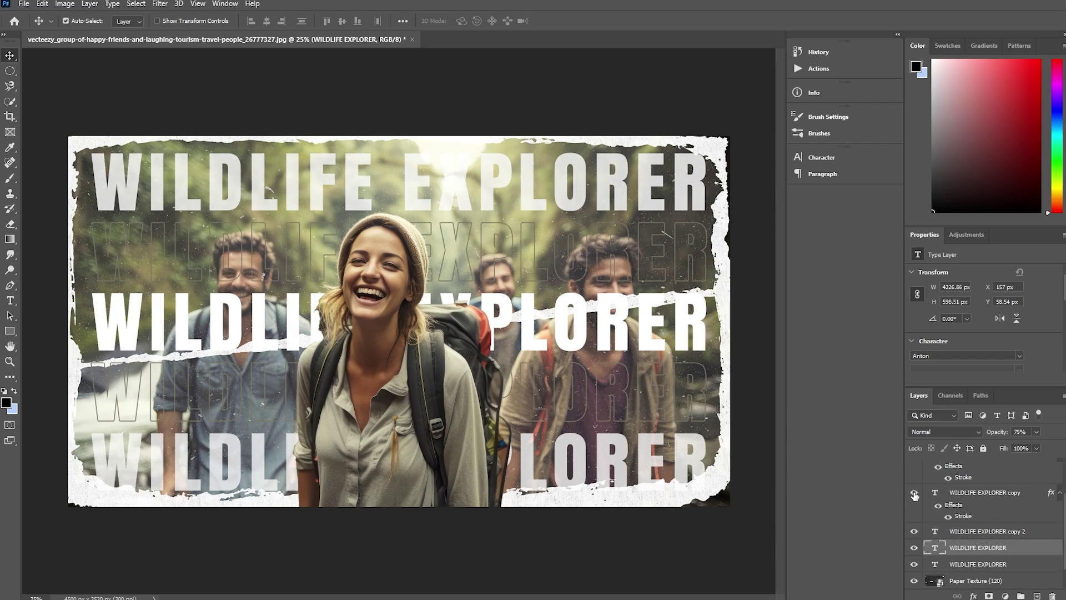
{"action": "left_click", "coordinate": [701, 464]}
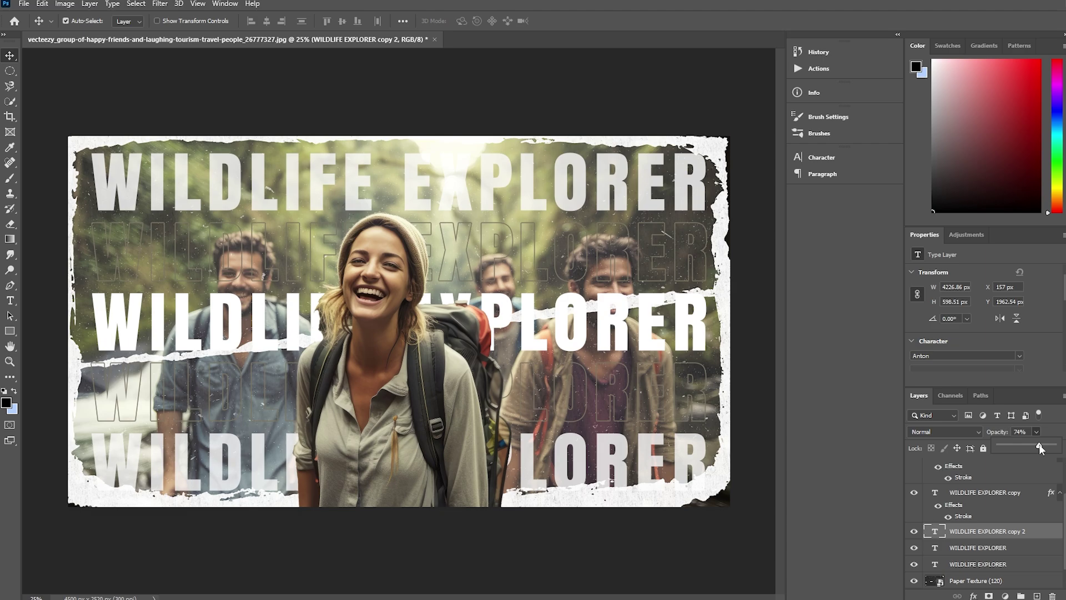
{"action": "left_click_drag", "start_coordinate": [1038, 444], "coordinate": [1041, 445]}
- Show the pngwing.com (2) claw-scratch layer and move it directly beneath Layer 0 copy, behind the woman
{"action": "key", "text": "z"}
{"action": "left_click", "coordinate": [479, 294], "text": "alt"}
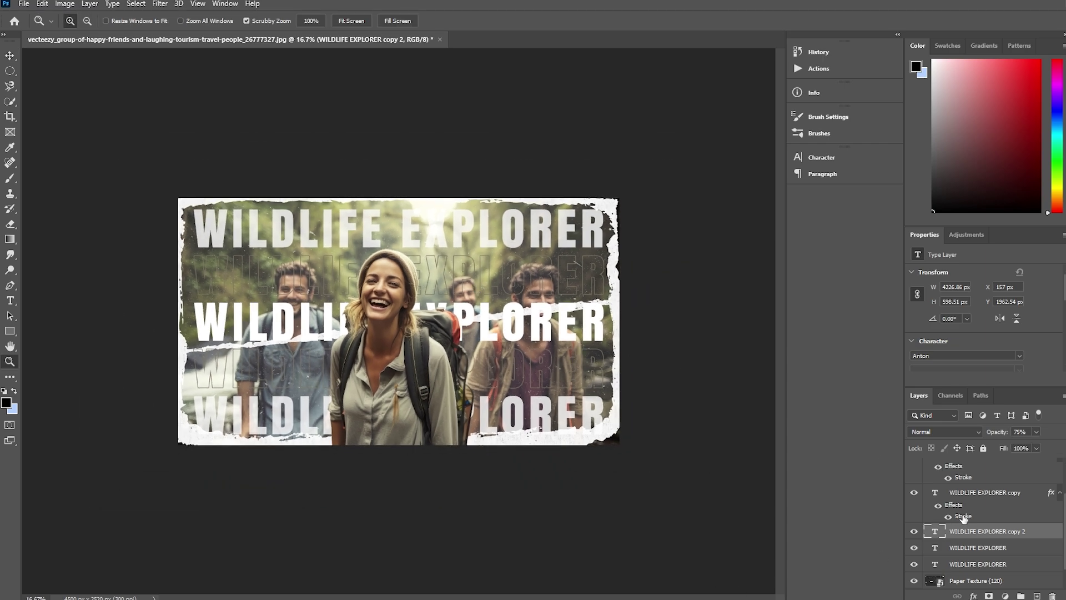
{"action": "scroll", "coordinate": [972, 522], "scroll_direction": "up", "scroll_amount": 2}
{"action": "left_click", "coordinate": [914, 466]}
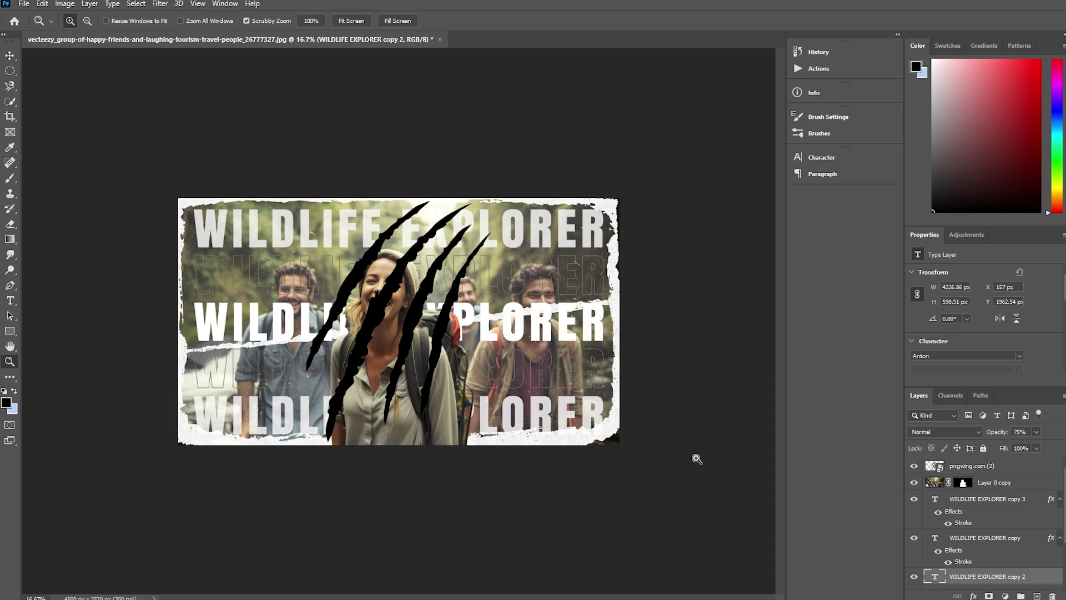
{"action": "key", "text": "v"}
{"action": "left_click_drag", "start_coordinate": [987, 467], "coordinate": [987, 493]}
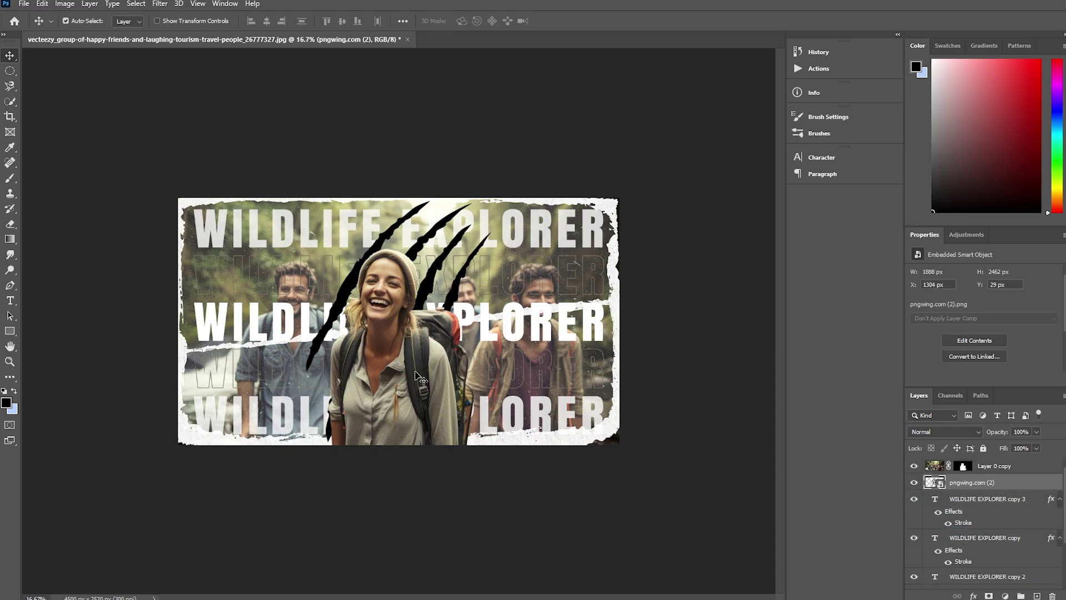
- Rotate the claw scratches to 18.82° and adjust their size and position behind the woman's head
{"action": "key", "text": "ctrl+t"}
{"action": "left_click_drag", "start_coordinate": [555, 179], "coordinate": [534, 236]}
{"action": "left_click_drag", "start_coordinate": [499, 274], "coordinate": [484, 294]}
{"action": "left_click_drag", "start_coordinate": [526, 247], "coordinate": [539, 236]}
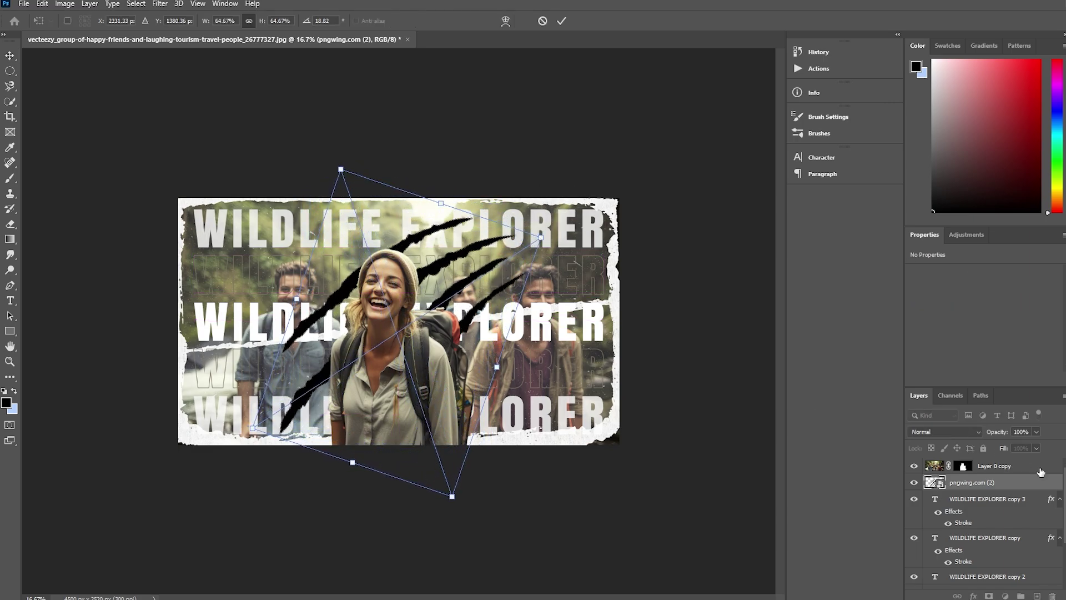
- Apply the claw-scratch transform and set the layer's blend mode to Overlay
{"action": "left_click", "coordinate": [963, 433]}
{"action": "left_click", "coordinate": [944, 361]}
{"action": "key", "text": "Return"}
{"action": "left_click", "coordinate": [949, 432]}
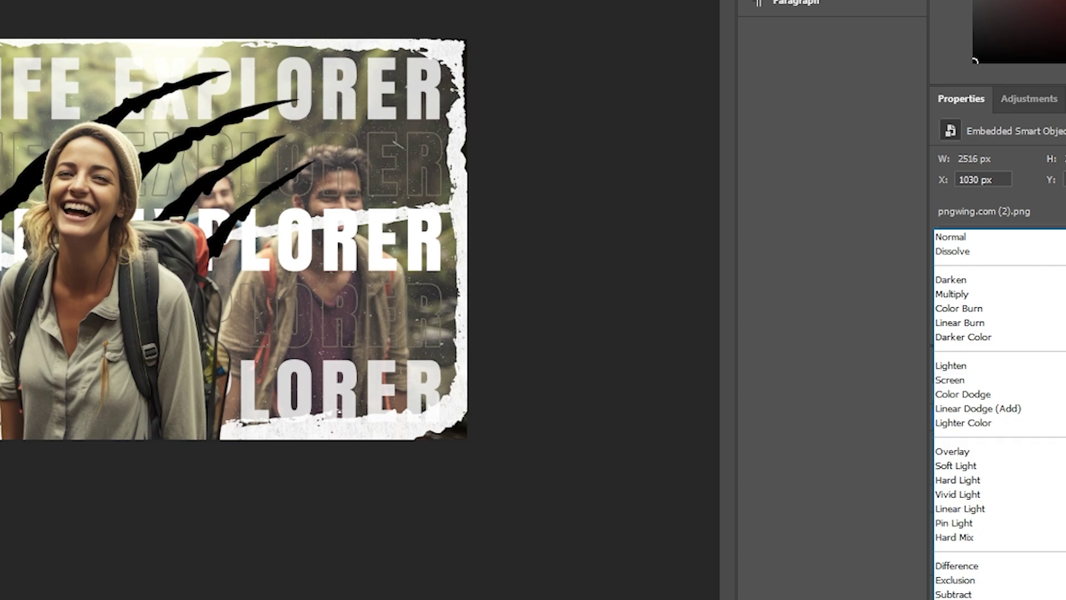
{"action": "left_click", "coordinate": [994, 451]}
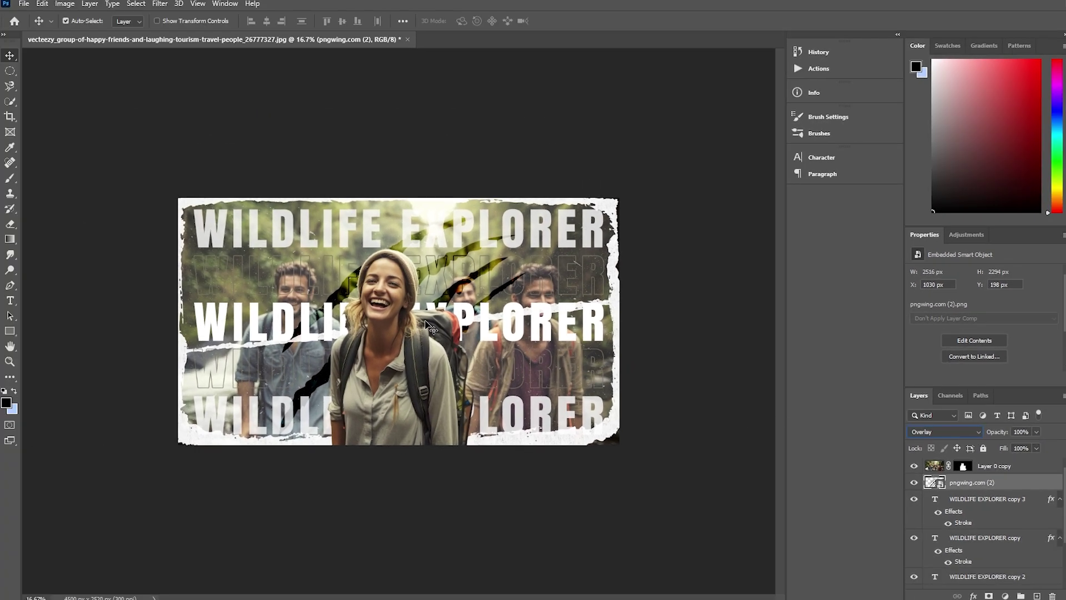
- Select the Paper Texture (120) layer and switch to File Explorer to open the scratched folder inside Footage
{"action": "left_click", "coordinate": [993, 466]}
{"action": "scroll", "coordinate": [991, 551], "scroll_direction": "down", "scroll_amount": 2}
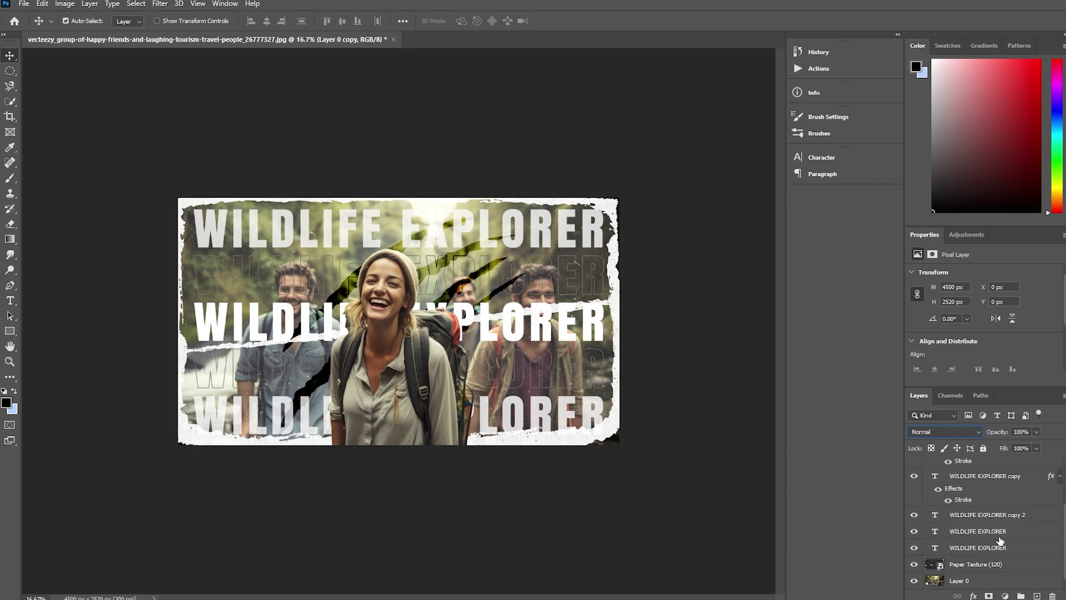
{"action": "left_click", "coordinate": [613, 435]}
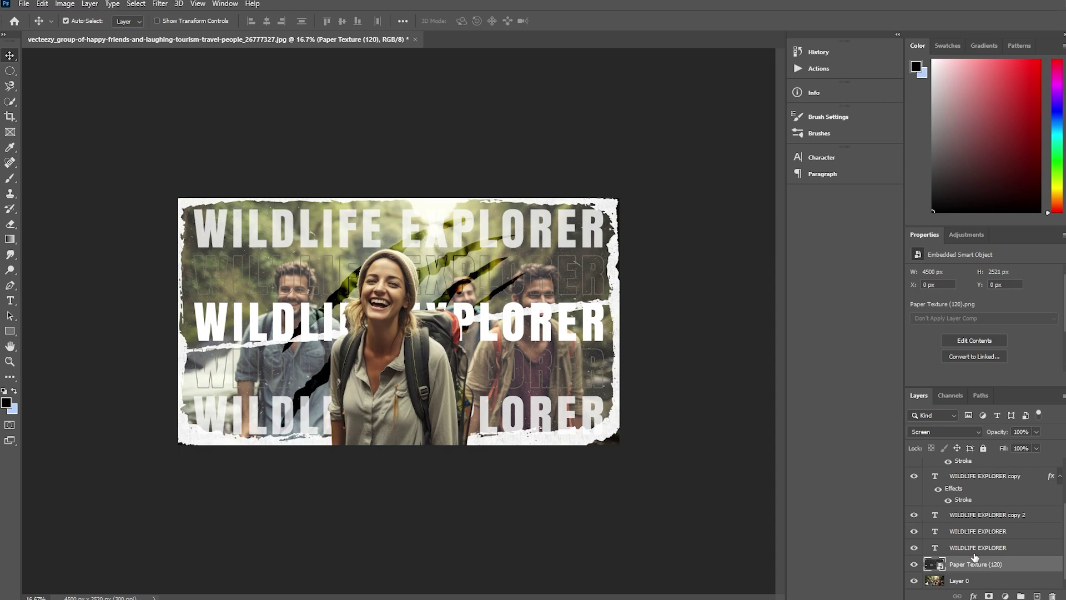
{"action": "mouse_move", "coordinate": [616, 599]}
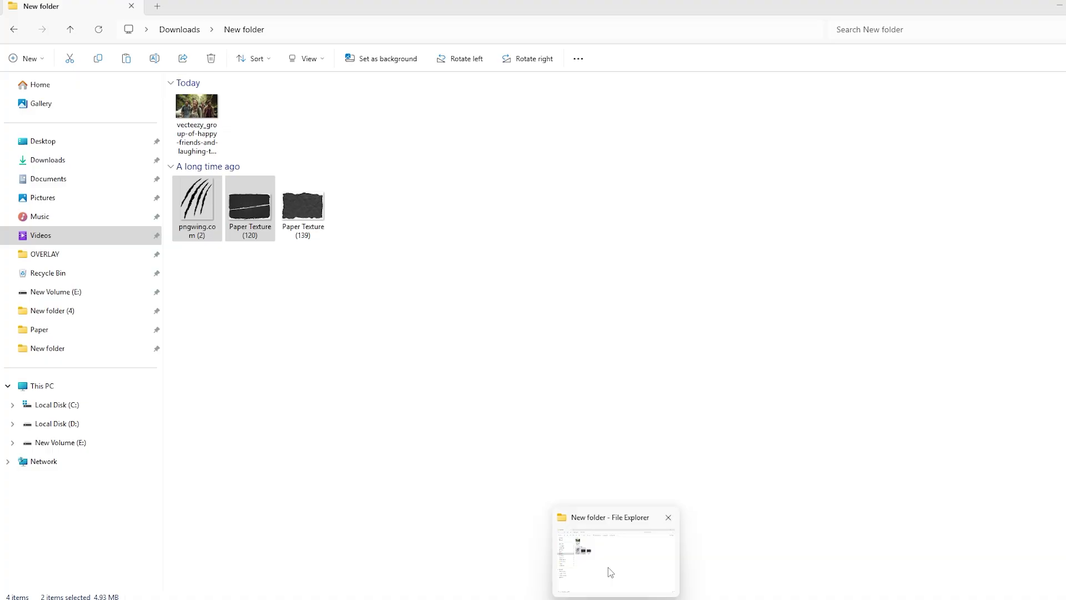
{"action": "left_click", "coordinate": [607, 567]}
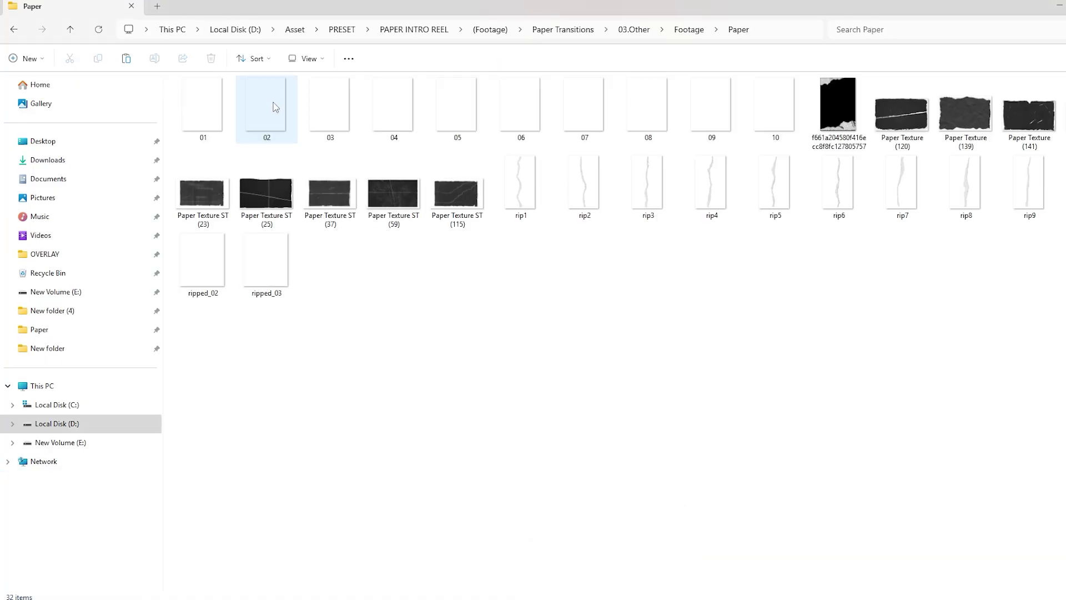
{"action": "key", "text": "alt+Left"}
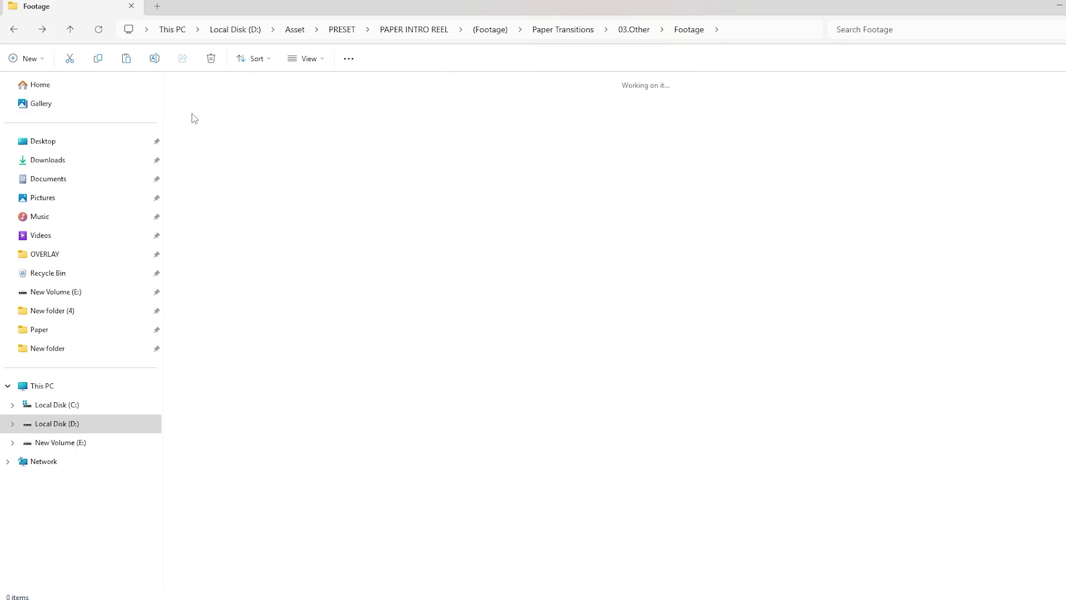
{"action": "double_click", "coordinate": [193, 118]}
- Place the folded black paper image 43dc37aa69280e069e42d8b54e56dc33 in the poster and move its layer below WILDLIFE EXPLORER copy 3
{"action": "left_click", "coordinate": [844, 106]}
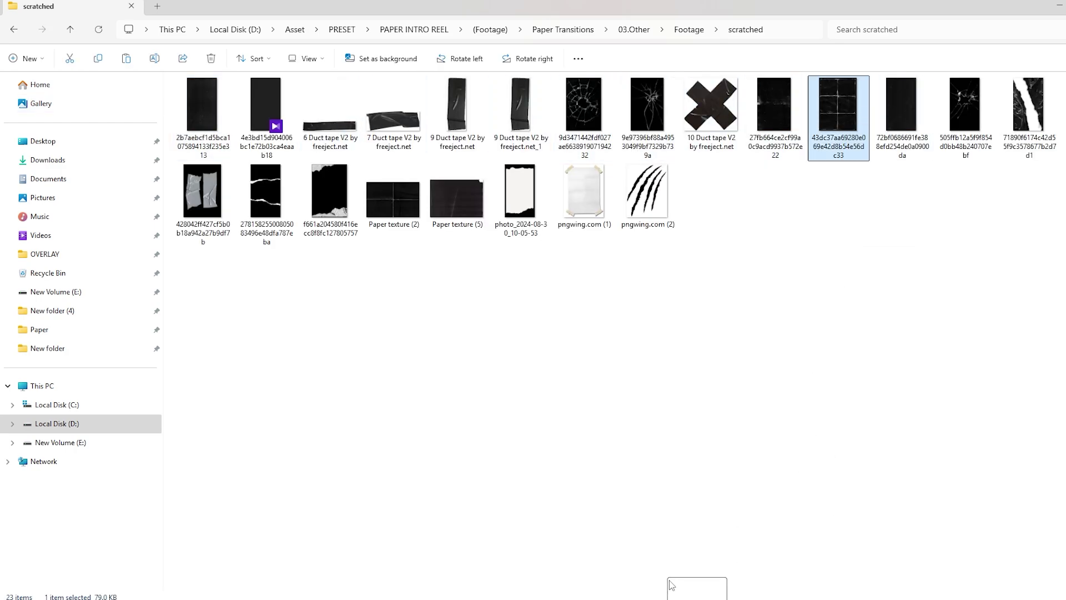
{"action": "left_click_drag", "start_coordinate": [670, 583], "coordinate": [644, 596]}
{"action": "left_click_drag", "start_coordinate": [451, 331], "coordinate": [449, 333]}
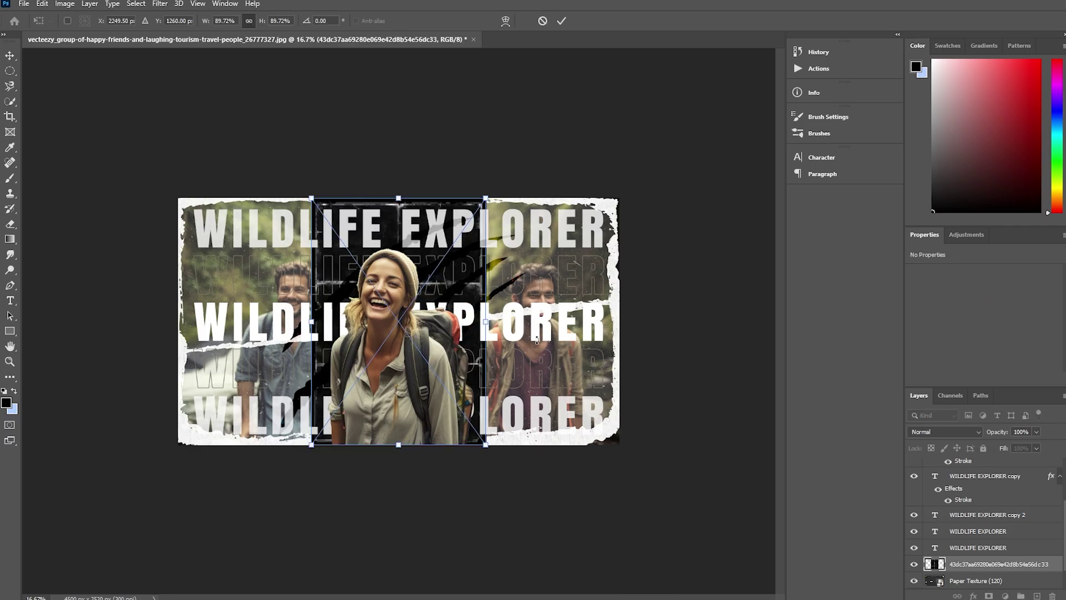
{"action": "left_click_drag", "start_coordinate": [993, 576], "coordinate": [983, 494]}
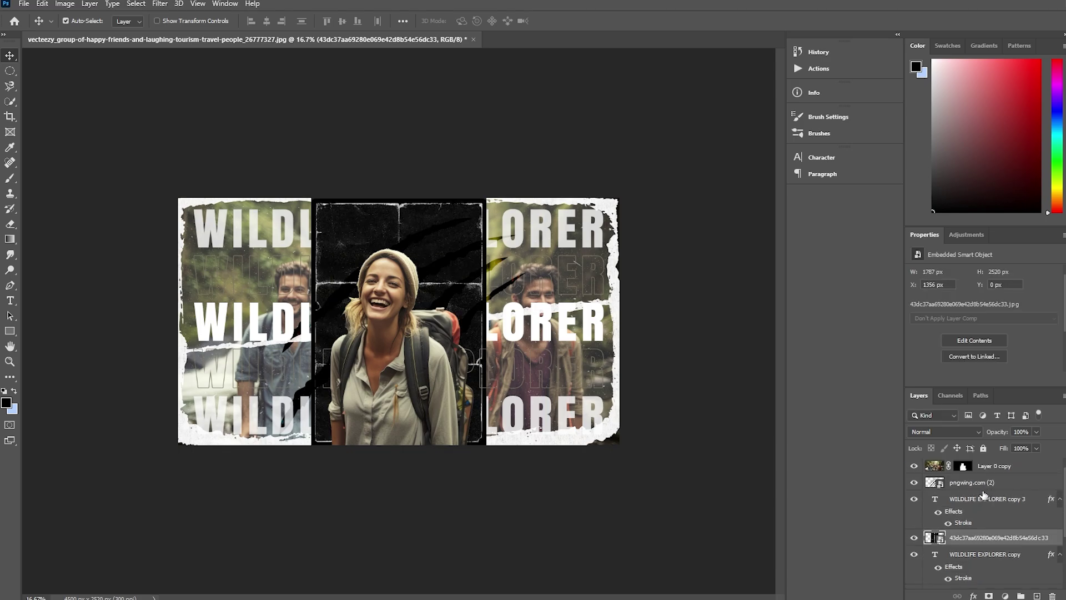
- Rotate the folded paper texture 90° clockwise, scale it to 161.35%, and centre it vertically so it covers the whole canvas
{"action": "key", "text": "ctrl+plus"}
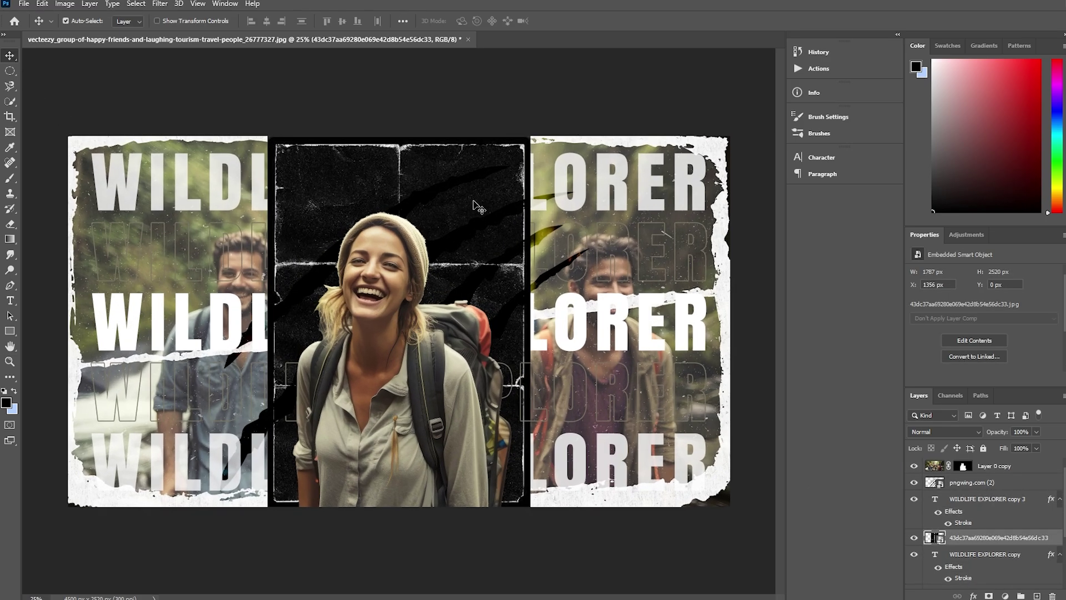
{"action": "left_click_drag", "start_coordinate": [474, 205], "coordinate": [573, 213]}
{"action": "key", "text": "ctrl+t"}
{"action": "right_click", "coordinate": [597, 239]}
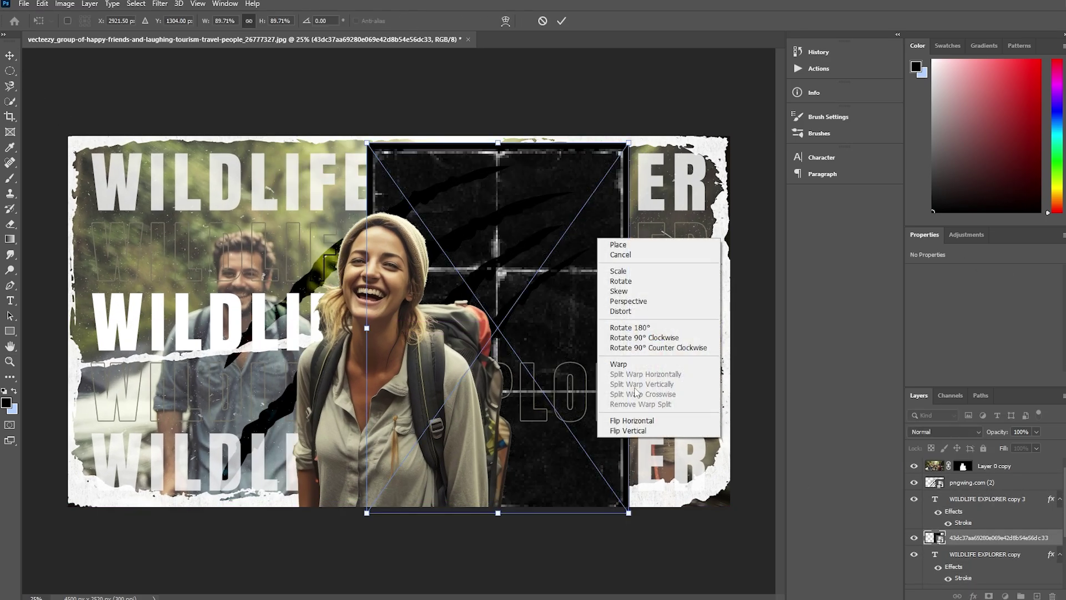
{"action": "left_click", "coordinate": [644, 337]}
{"action": "left_click_drag", "start_coordinate": [576, 372], "coordinate": [332, 312]}
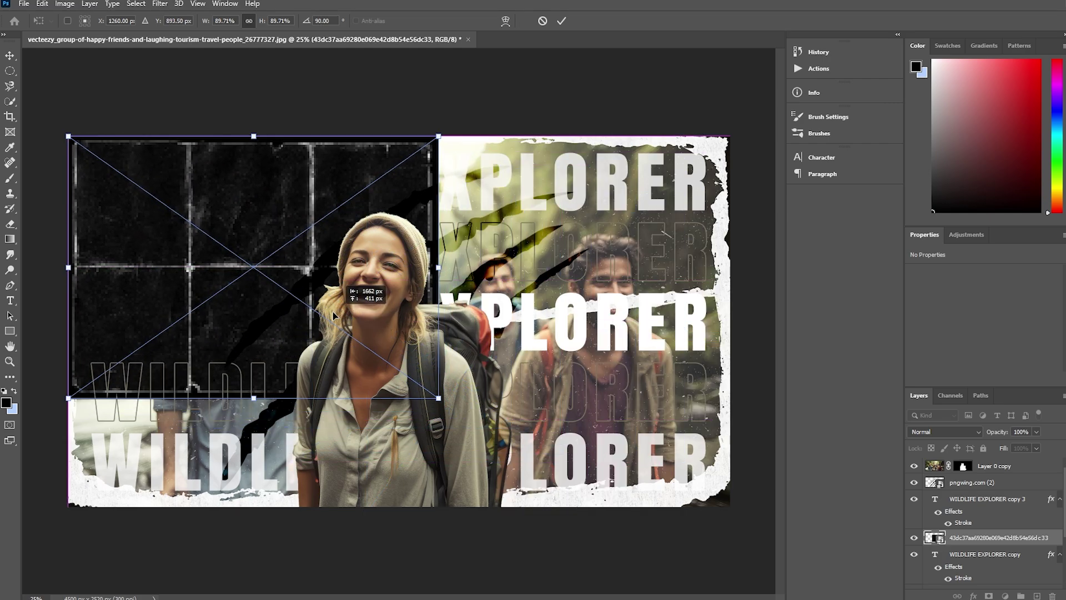
{"action": "left_click_drag", "start_coordinate": [438, 398], "coordinate": [736, 598]}
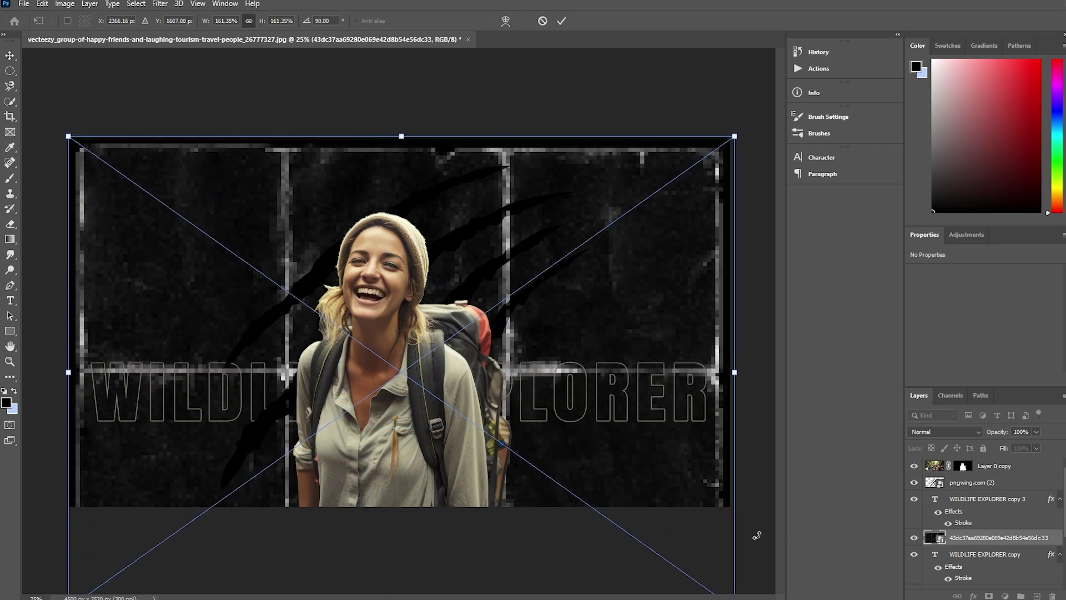
{"action": "left_click_drag", "start_coordinate": [638, 516], "coordinate": [637, 465]}
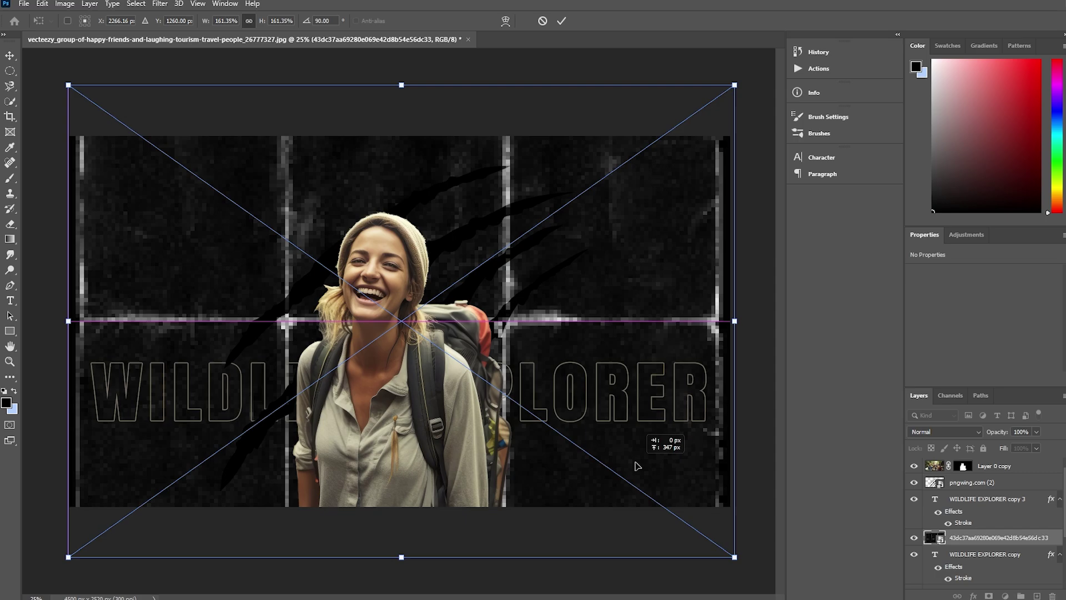
{"action": "key", "text": "Return"}
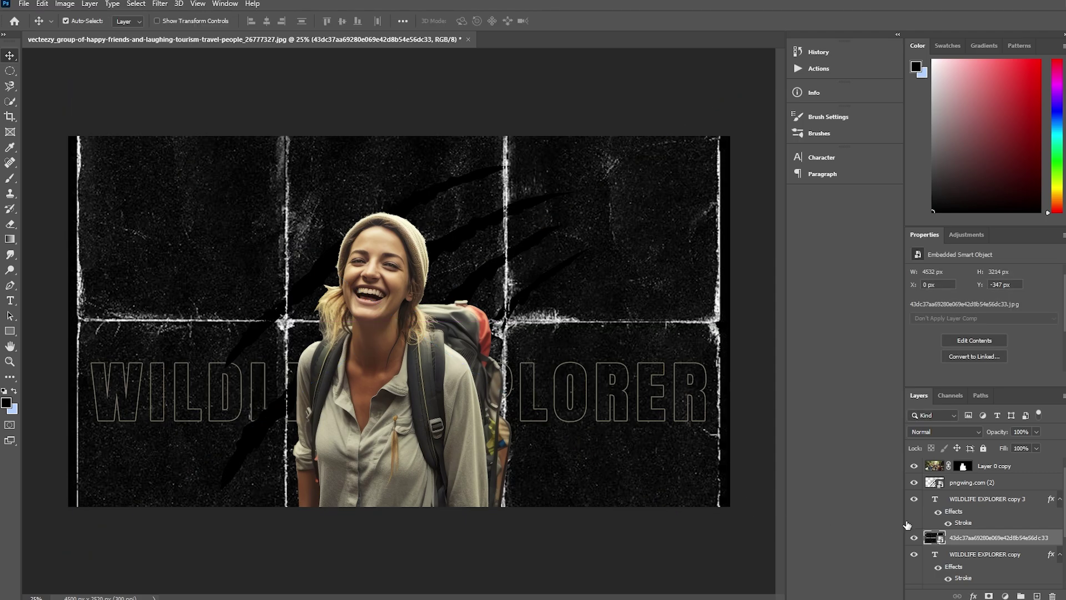
- Set the folded paper texture to Overlay and move its layer between Paper Texture (120) and Layer 0
{"action": "left_click", "coordinate": [962, 432]}
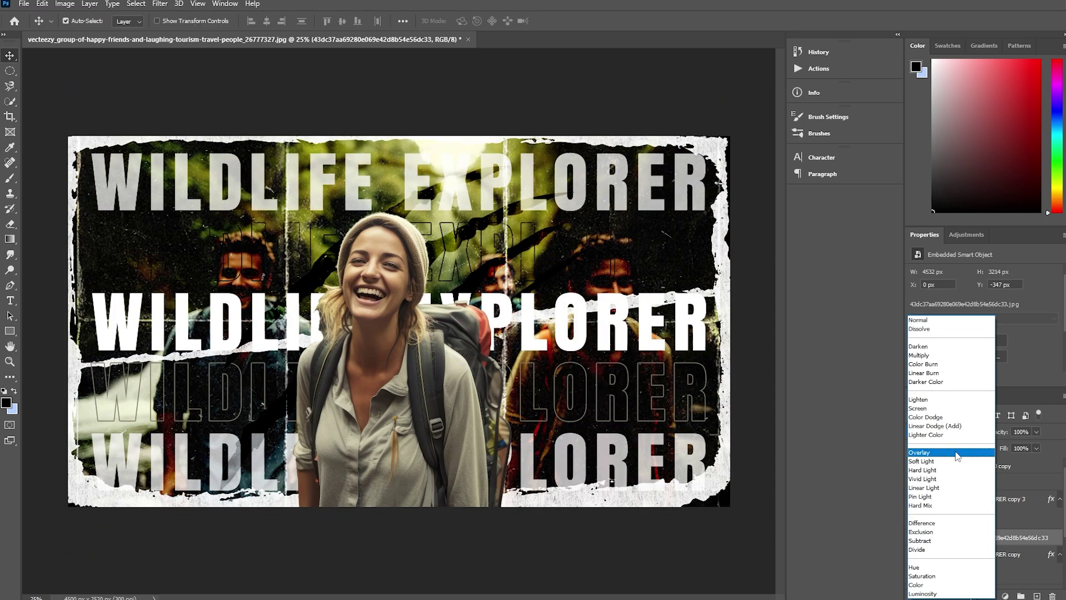
{"action": "left_click", "coordinate": [957, 453]}
{"action": "scroll", "coordinate": [1010, 522], "scroll_direction": "down", "scroll_amount": 3}
{"action": "left_click_drag", "start_coordinate": [988, 488], "coordinate": [997, 558]}
{"action": "left_click_drag", "start_coordinate": [970, 567], "coordinate": [970, 569]}
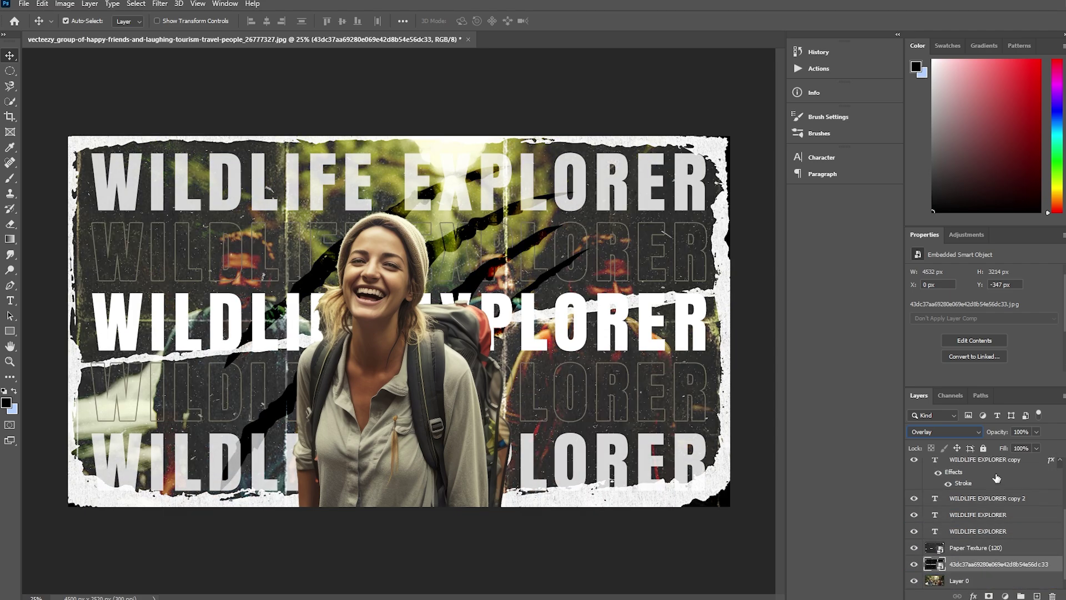
- Lower the folded paper texture's opacity to 40% and toggle its visibility to compare the effect
{"action": "left_click", "coordinate": [1014, 448]}
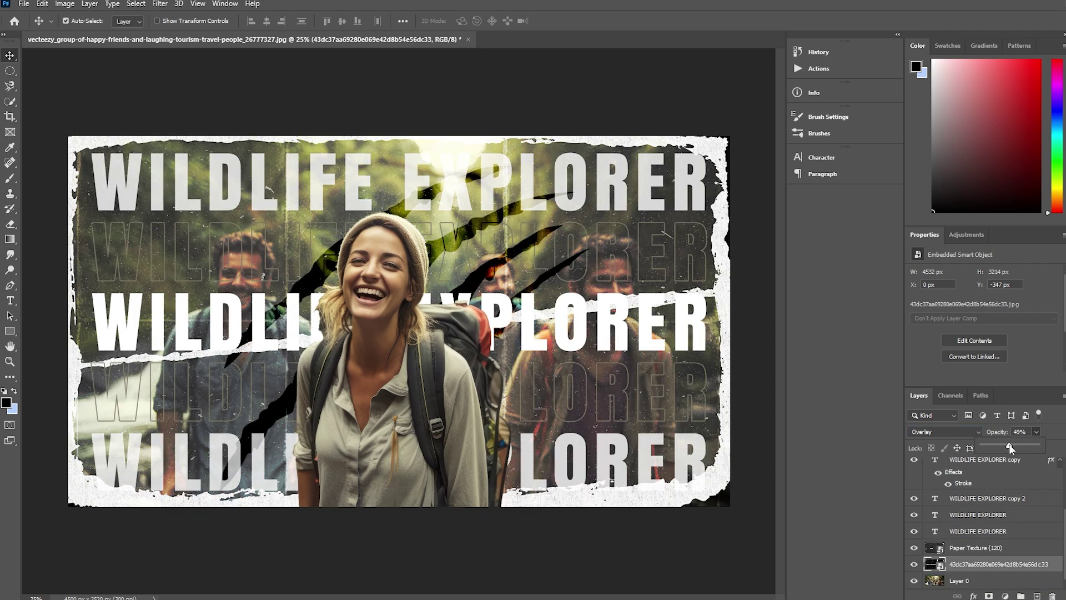
{"action": "left_click_drag", "start_coordinate": [1007, 444], "coordinate": [1003, 443]}
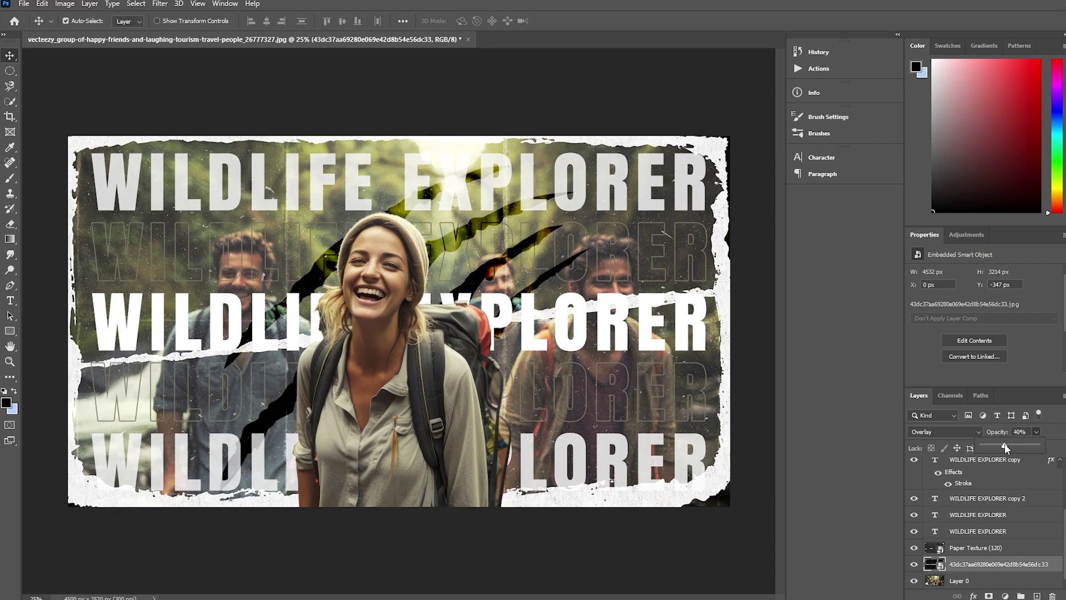
{"action": "key", "text": "z"}
{"action": "key", "text": "ctrl+minus"}
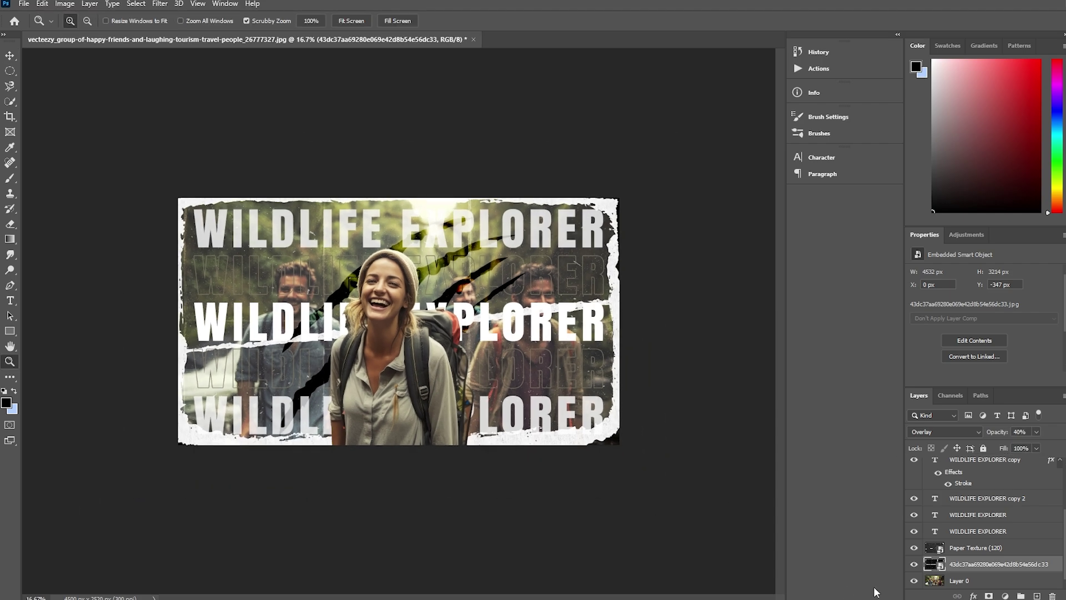
{"action": "left_click", "coordinate": [914, 564]}
{"action": "left_click", "coordinate": [915, 564]}
- Create a new empty layer and move it to the top of the layer stack, above Layer 0 copy
{"action": "scroll", "coordinate": [1012, 495], "scroll_direction": "up", "scroll_amount": 3}
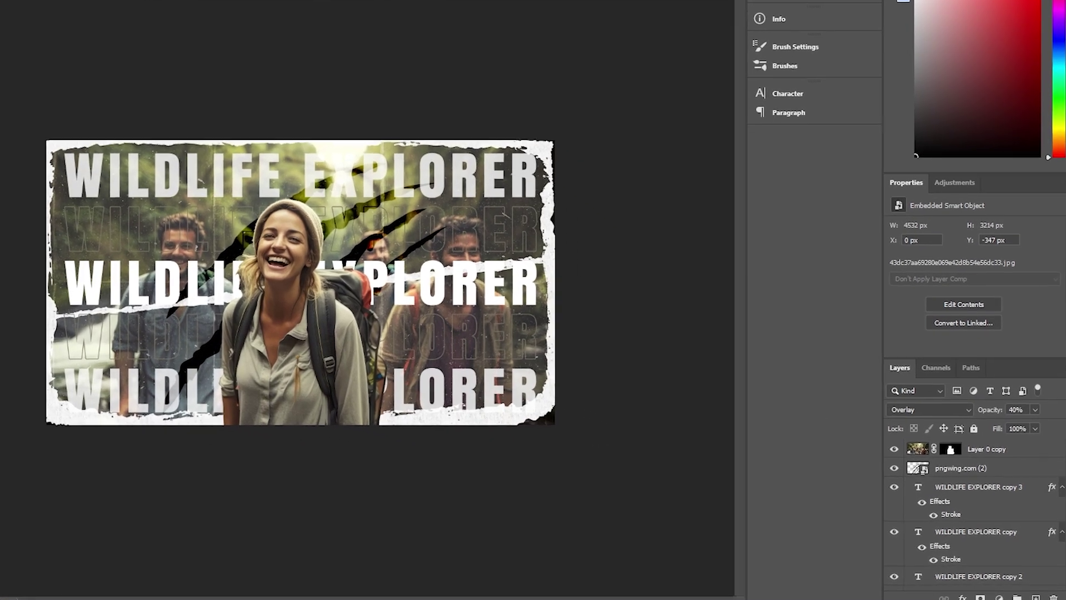
{"action": "scroll", "coordinate": [977, 533], "scroll_direction": "down", "scroll_amount": 3}
{"action": "left_click", "coordinate": [959, 580]}
{"action": "left_click_drag", "start_coordinate": [960, 580], "coordinate": [977, 464]}
{"action": "mouse_move", "coordinate": [951, 420]}
{"action": "left_mouse_down"}
{"action": "mouse_move", "coordinate": [942, 429]}
{"action": "mouse_move", "coordinate": [935, 402]}
{"action": "mouse_move", "coordinate": [934, 426]}
{"action": "left_mouse_up"}
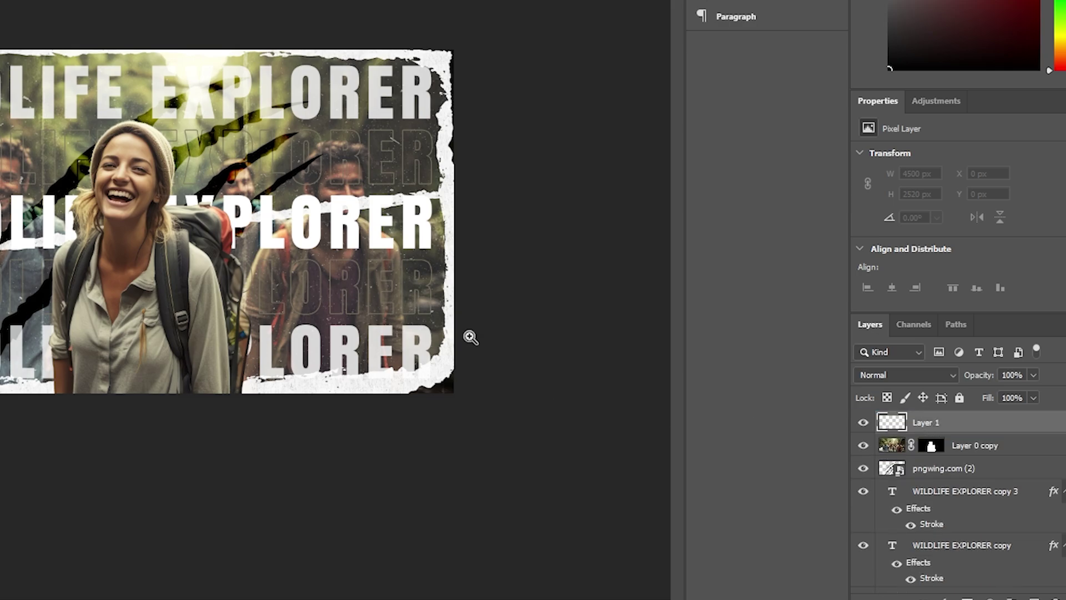
- Add a Levels adjustment layer above the empty top layer
{"action": "key", "text": "ctrl+l"}
{"action": "left_click", "coordinate": [355, 89]}
{"action": "left_click", "coordinate": [991, 597]}
{"action": "left_click", "coordinate": [999, 381]}
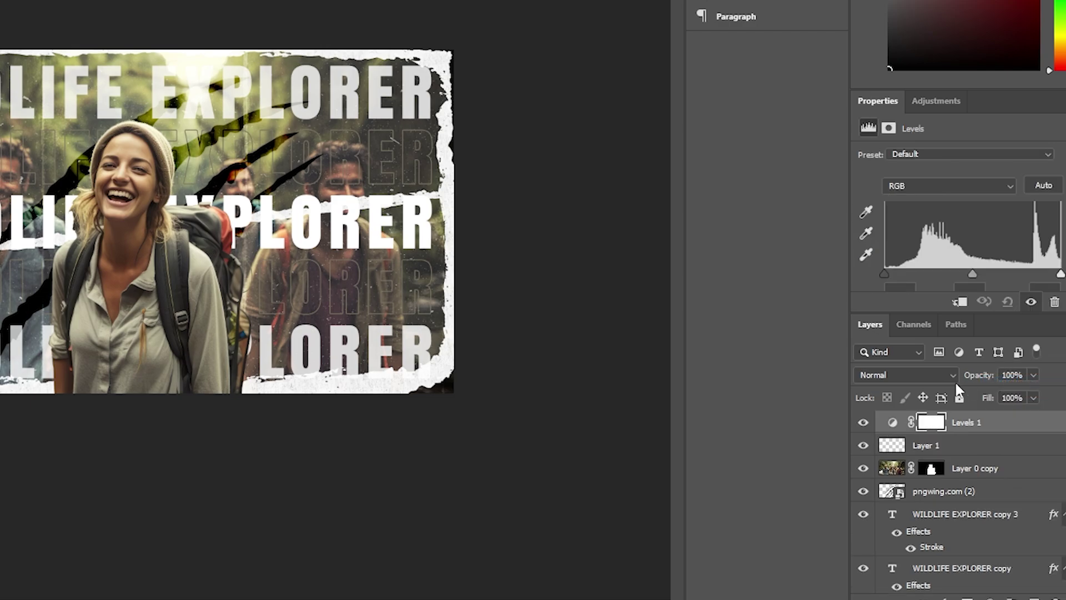
- Deepen the shadows, brighten the highlights and slightly darken the midtones in Levels, and adjust the adjustment layer's opacity
{"action": "left_click_drag", "start_coordinate": [885, 274], "coordinate": [901, 273]}
{"action": "left_click_drag", "start_coordinate": [1061, 274], "coordinate": [1045, 274]}
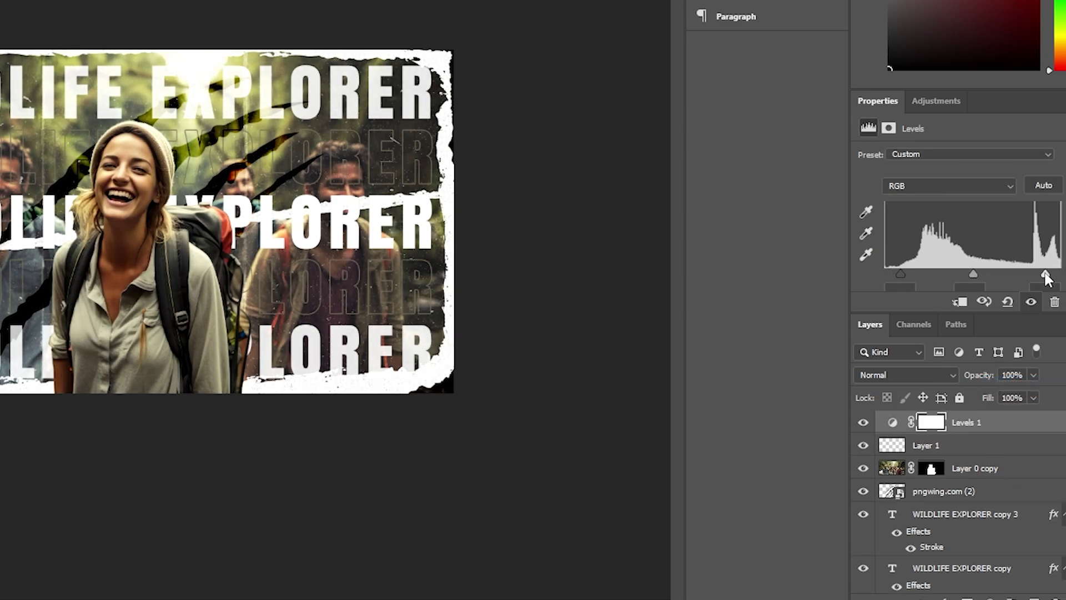
{"action": "left_click_drag", "start_coordinate": [975, 275], "coordinate": [976, 274]}
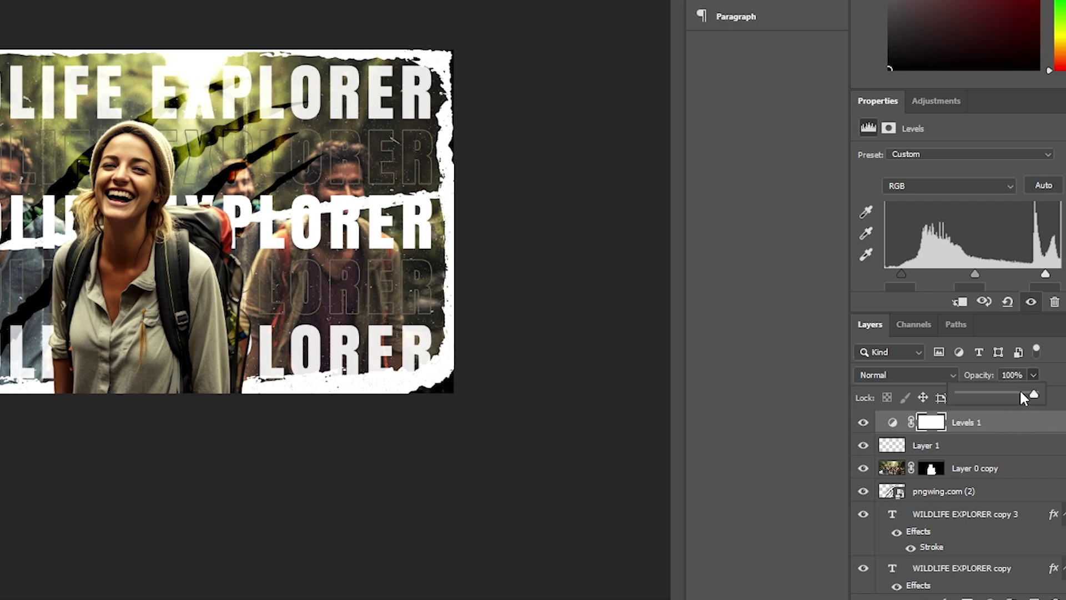
{"action": "left_click_drag", "start_coordinate": [1001, 394], "coordinate": [1019, 394]}
- Lower the opacity of the background photo on Layer 0 to 40%
{"action": "scroll", "coordinate": [1010, 484], "scroll_direction": "down", "scroll_amount": 5}
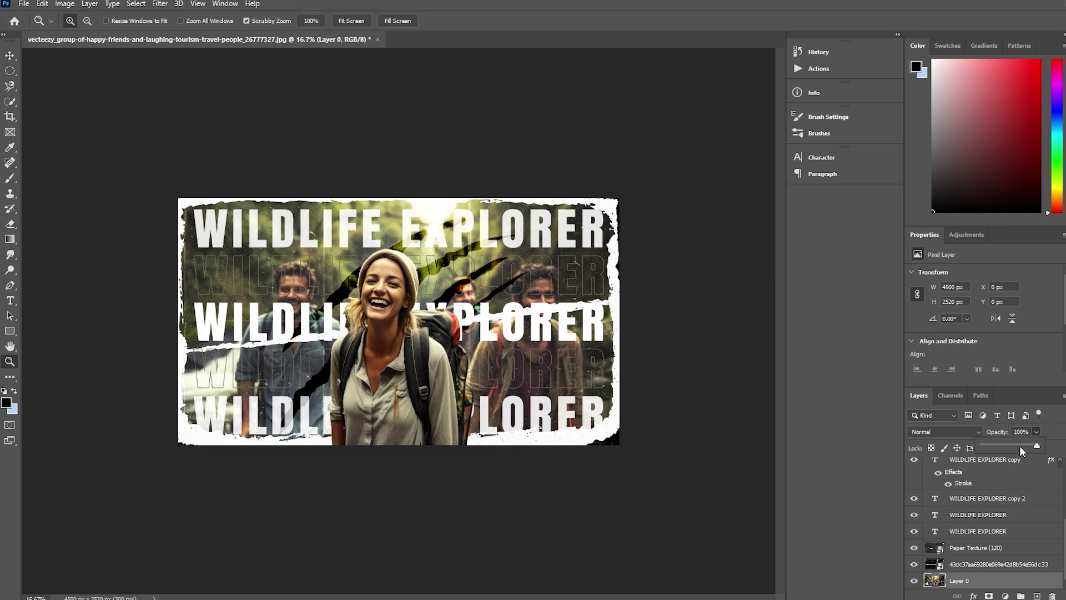
{"action": "mouse_move", "coordinate": [1020, 448]}
{"action": "left_mouse_down"}
{"action": "mouse_move", "coordinate": [994, 446]}
{"action": "mouse_move", "coordinate": [1005, 447]}
{"action": "left_mouse_up"}
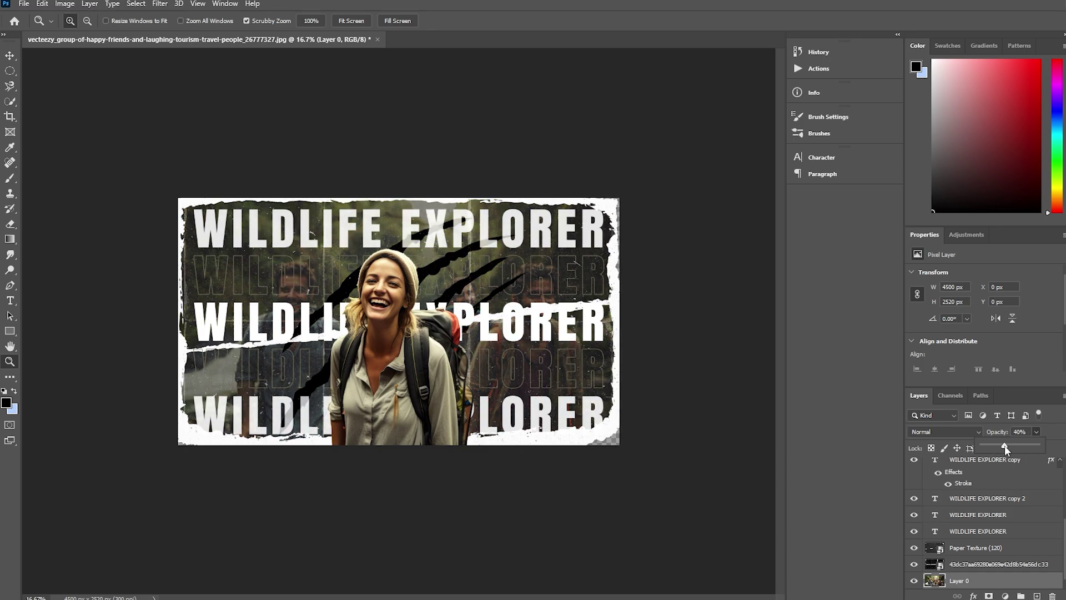